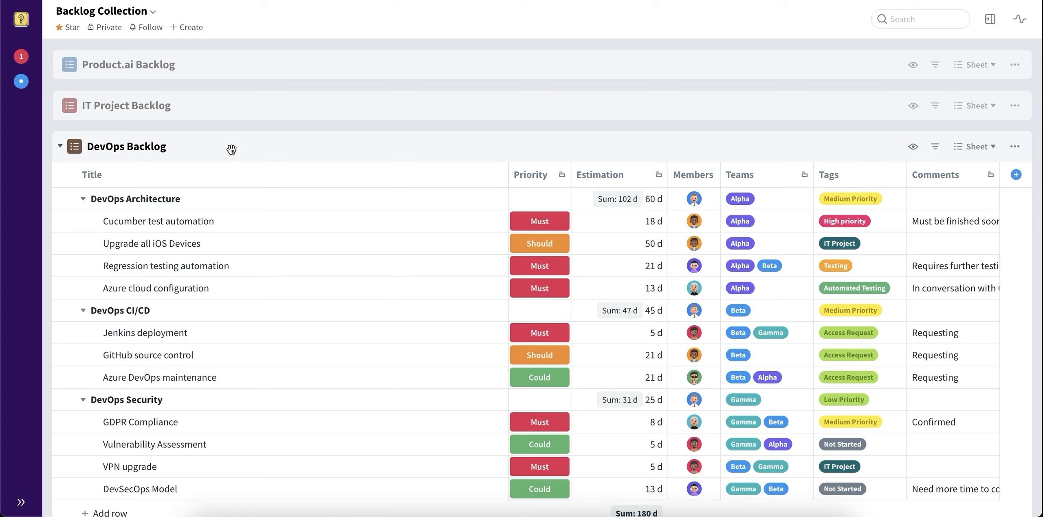
# - Collapse the DevOps Backlog board, show only the Backlog Dashboard and review its selected source boards
pyautogui.click(231, 149)
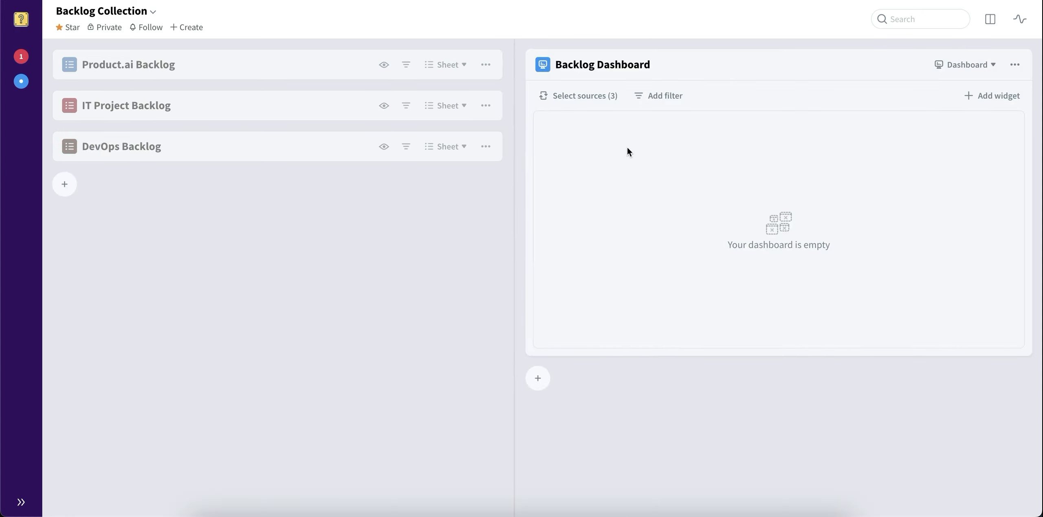
pyautogui.press('b')
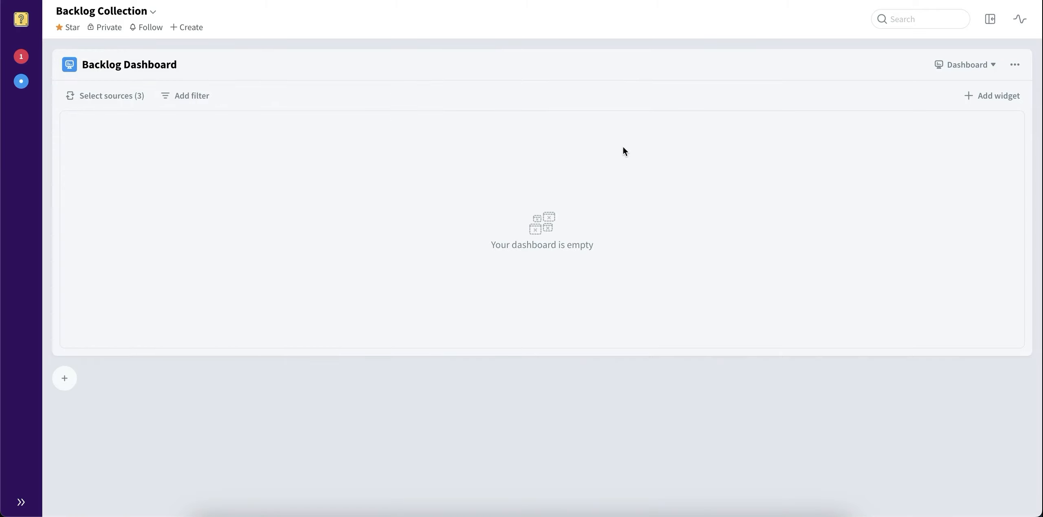
pyautogui.click(124, 99)
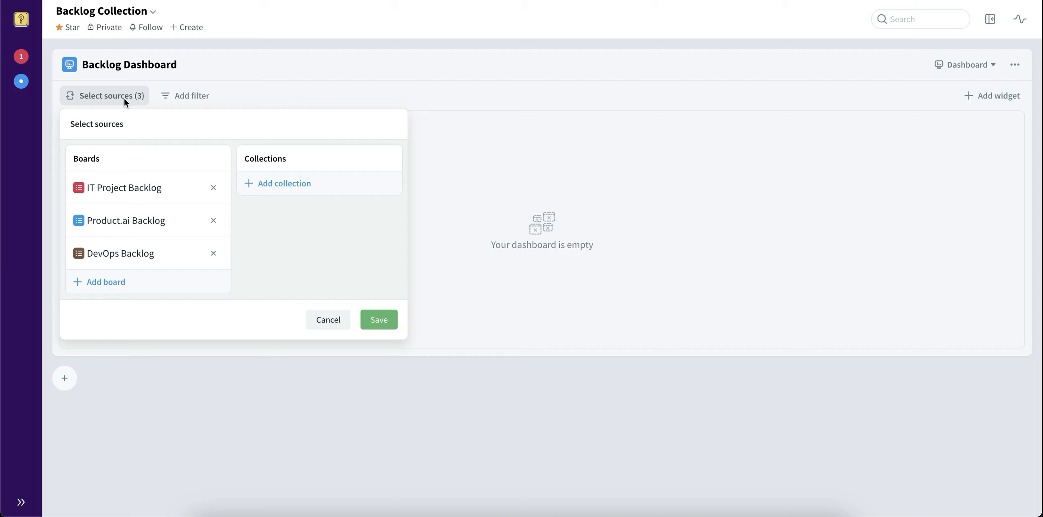
pyautogui.click(727, 143)
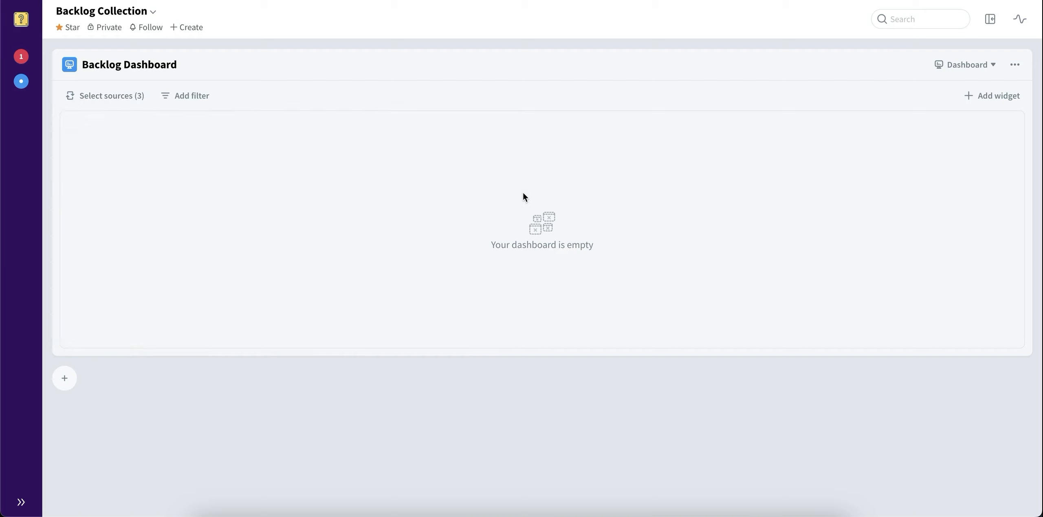
# - Add a Sheet view widget to the Backlog Dashboard and widen it to the dashboard's full width
pyautogui.click(994, 96)
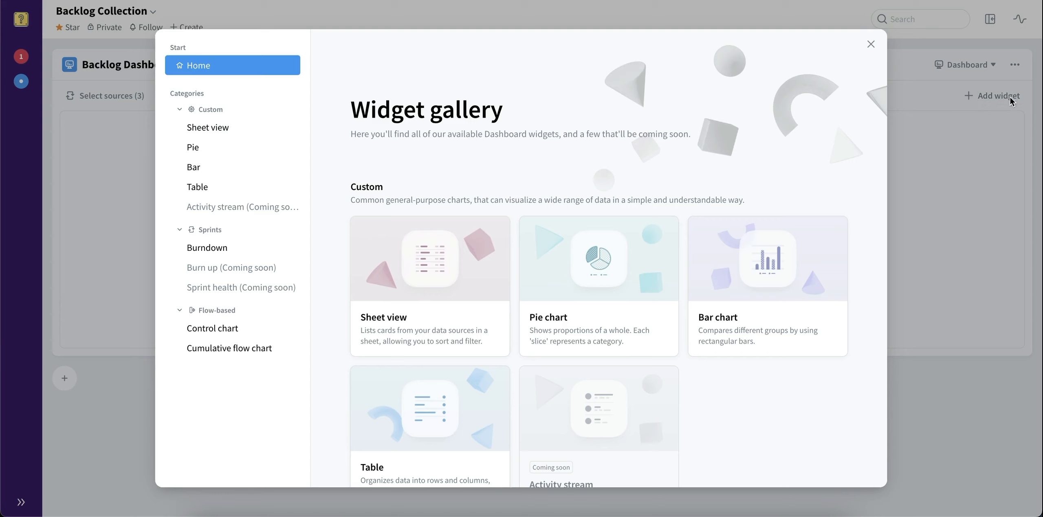
pyautogui.click(456, 284)
pyautogui.click(852, 458)
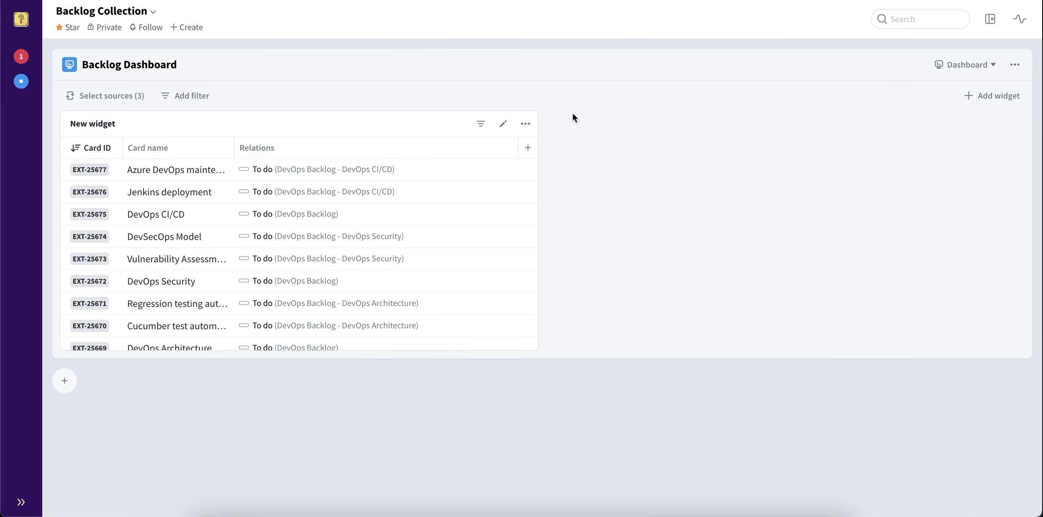
pyautogui.moveTo(538, 112); pyautogui.dragTo(1031, 106)
# - Rename the new widget as "Sheet widget"
pyautogui.doubleClick(79, 124)
pyautogui.write('Sheet')
pyautogui.press('Return')
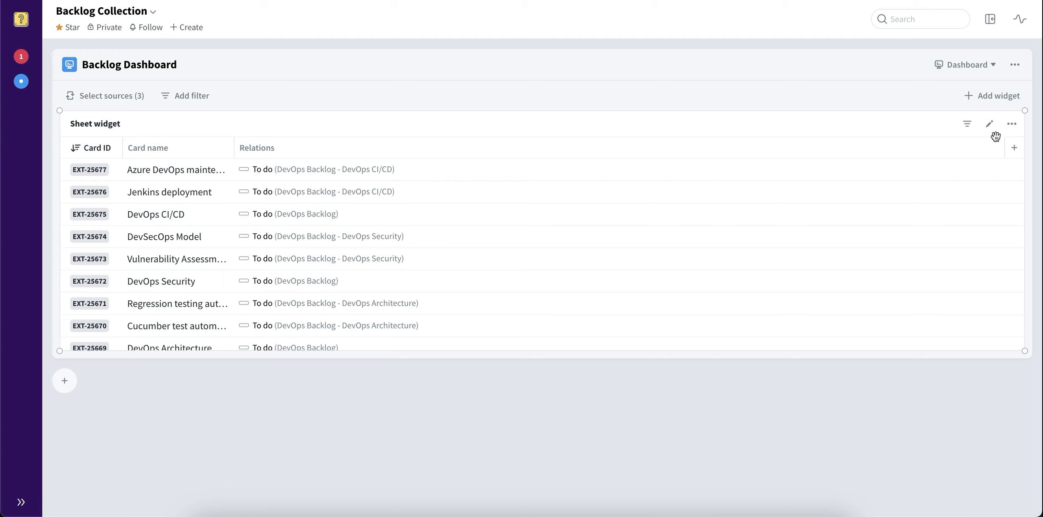
# - Add Tags and Estimation columns to the sheet widget and place Estimation before Tags
pyautogui.click(1013, 146)
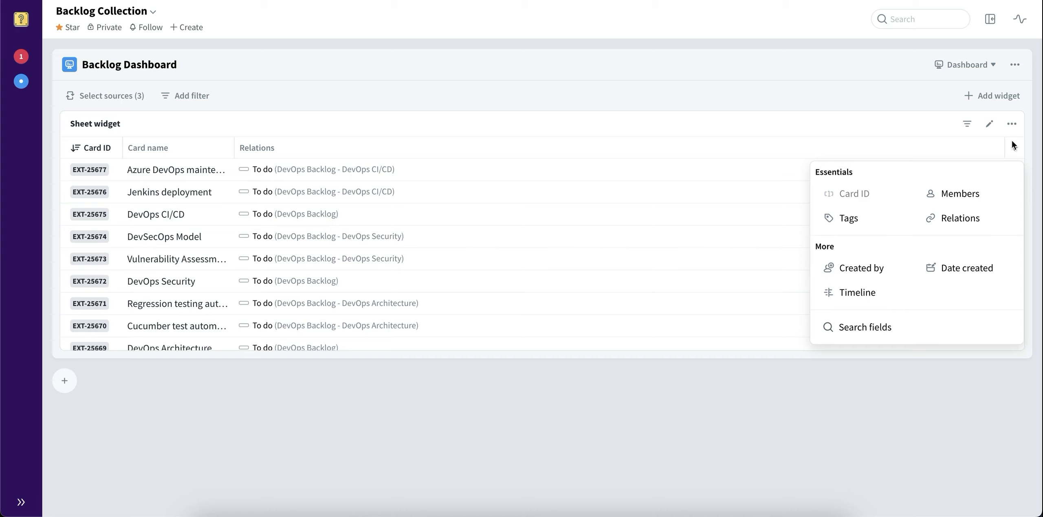
pyautogui.click(881, 223)
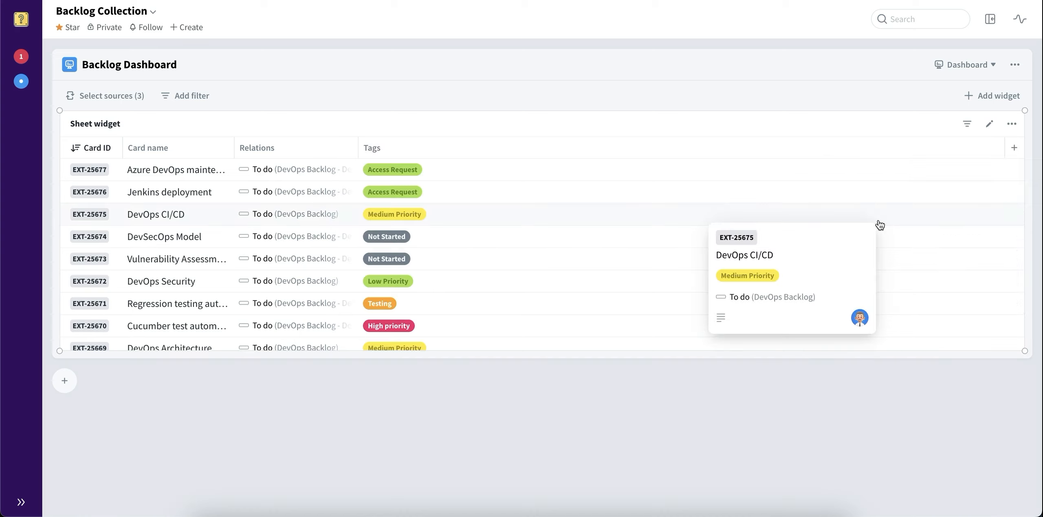
pyautogui.click(1023, 152)
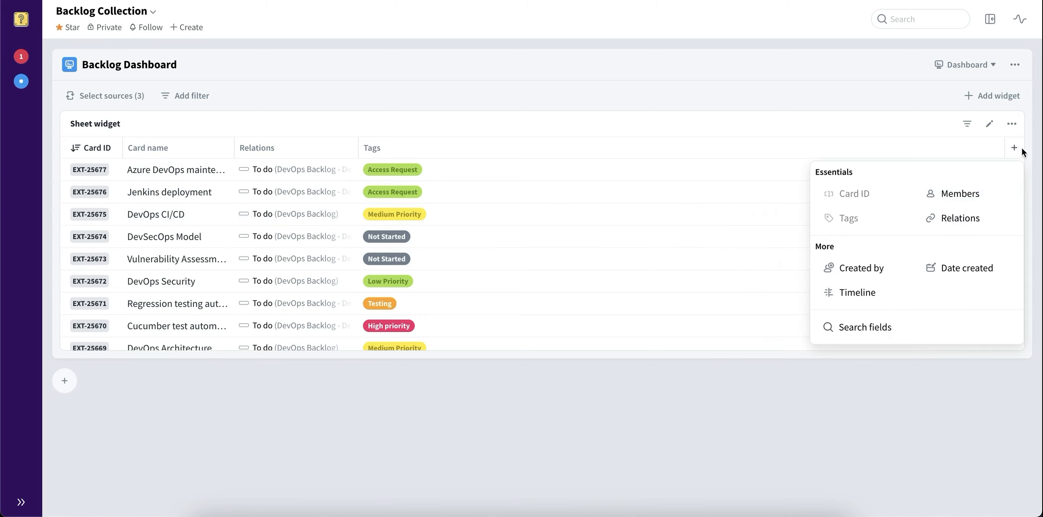
pyautogui.click(925, 331)
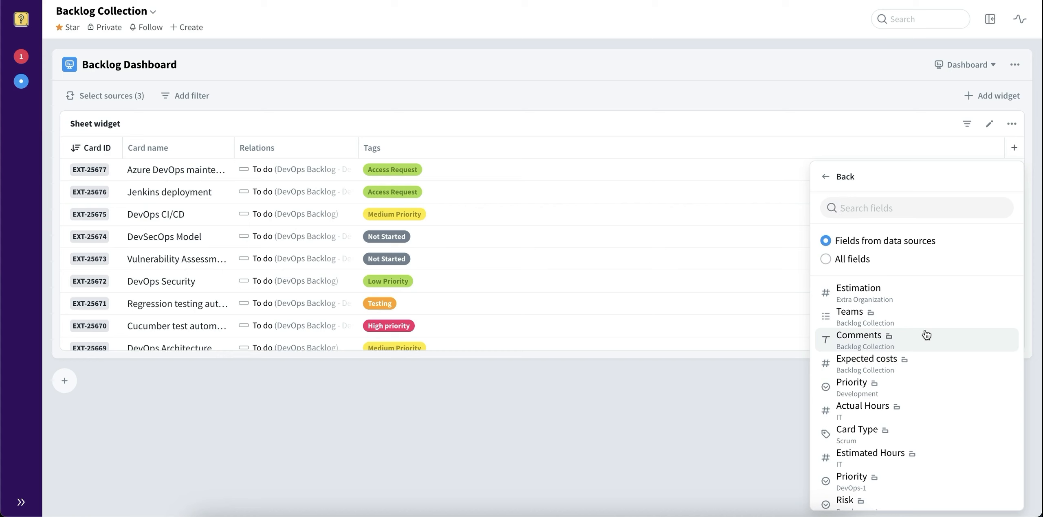
pyautogui.click(940, 295)
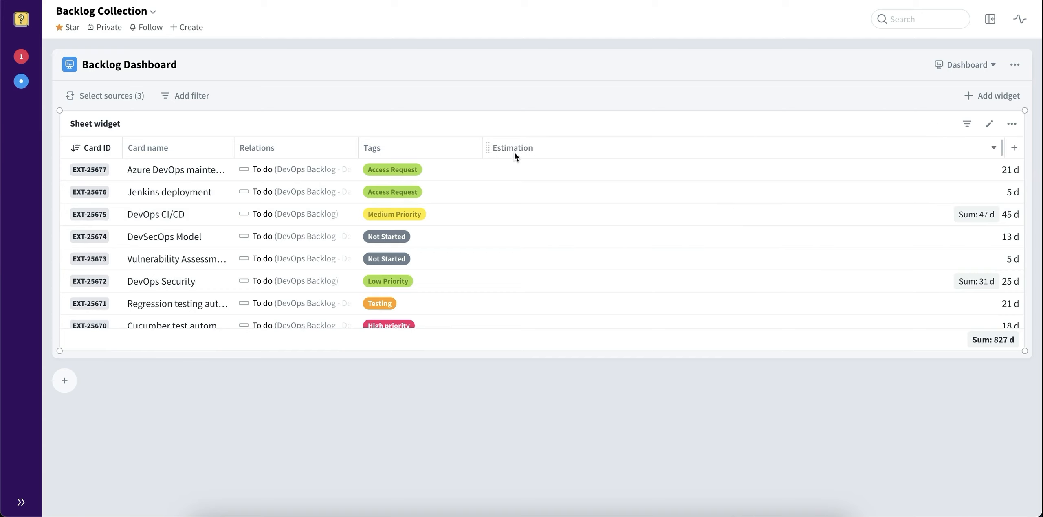
pyautogui.moveTo(485, 152)
pyautogui.mouseDown()
pyautogui.moveTo(366, 152)
pyautogui.moveTo(546, 155)
pyautogui.mouseUp()
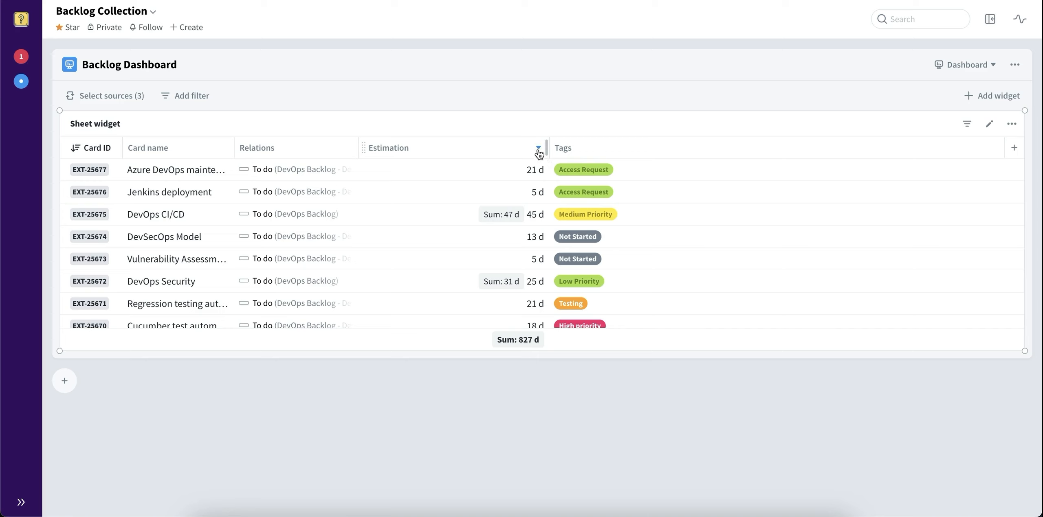
# - Insert the Expected costs field as a column to the right of Tags and look through the rows
pyautogui.click(997, 146)
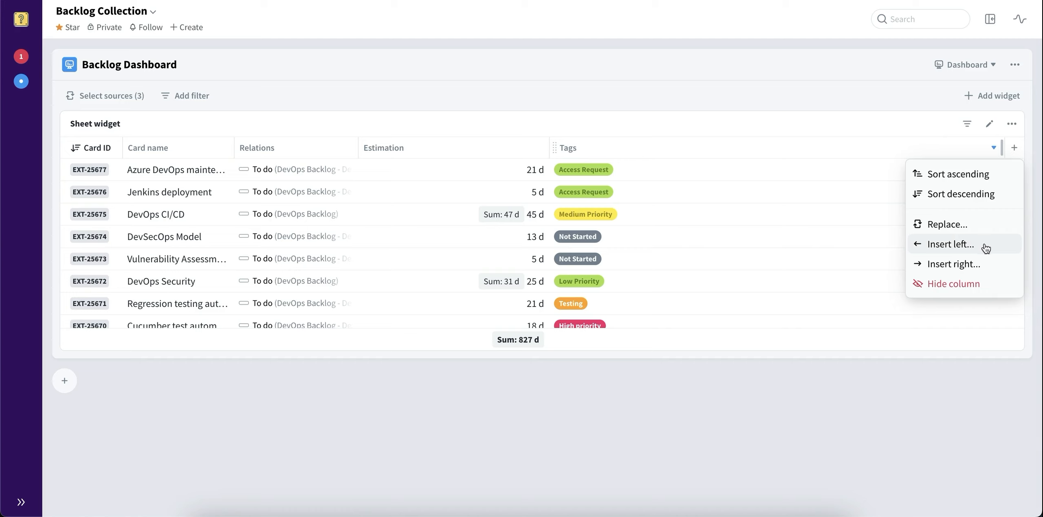
pyautogui.click(985, 267)
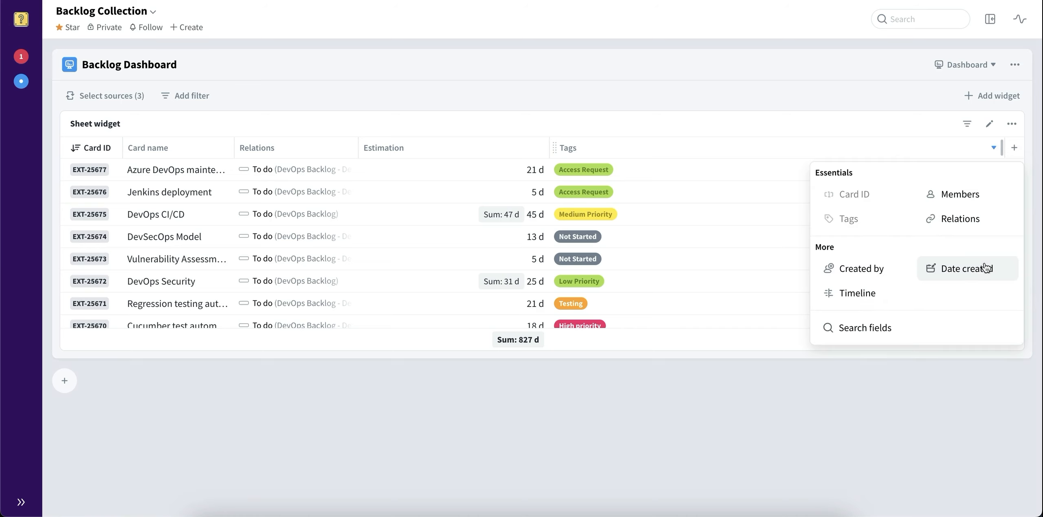
pyautogui.click(922, 335)
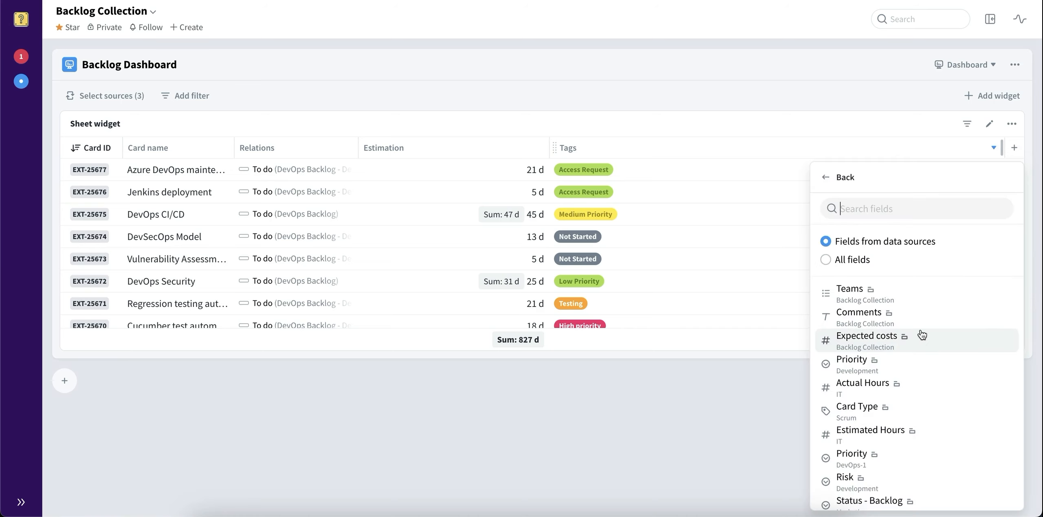
pyautogui.click(938, 339)
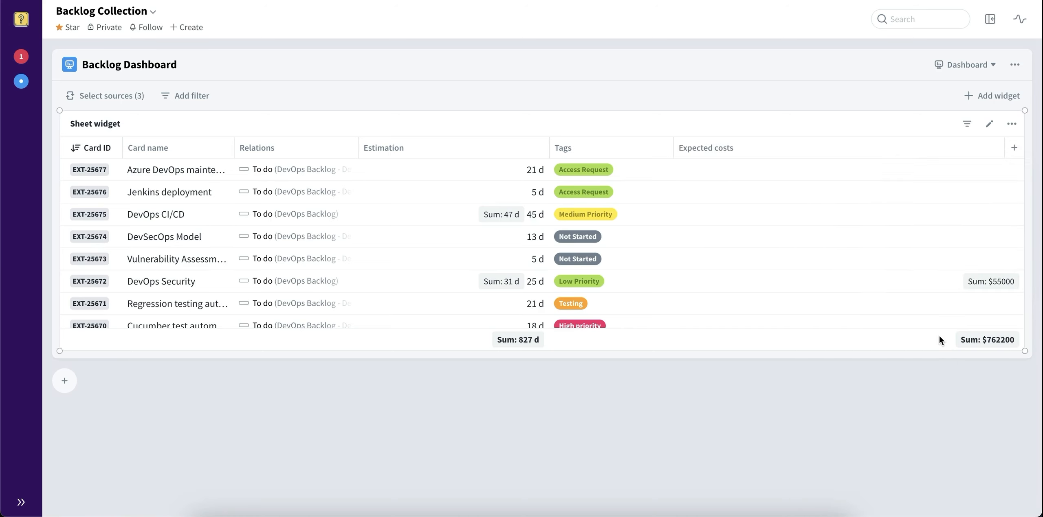
pyautogui.scroll(-1, 874, 291)
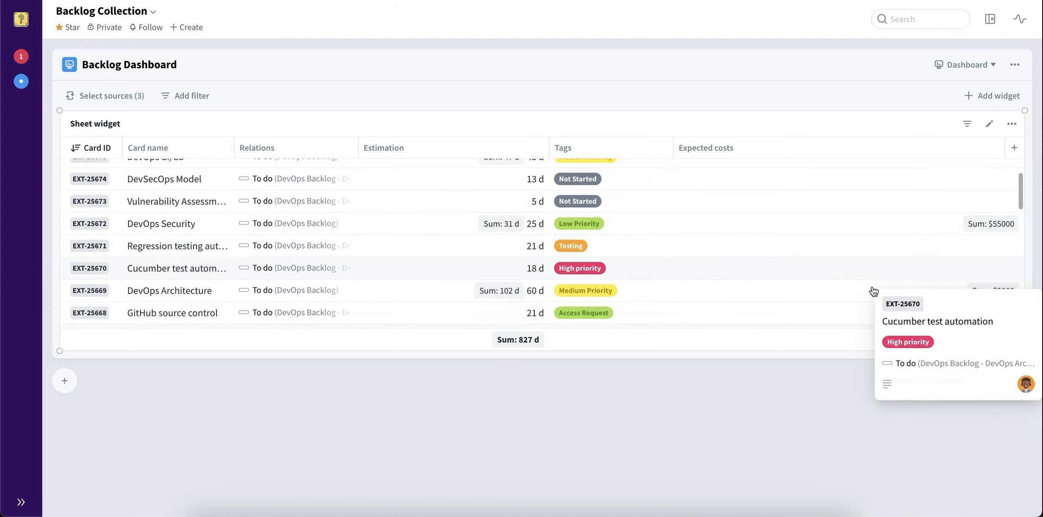
pyautogui.scroll(-5, 873, 291)
pyautogui.scroll(7, 874, 291)
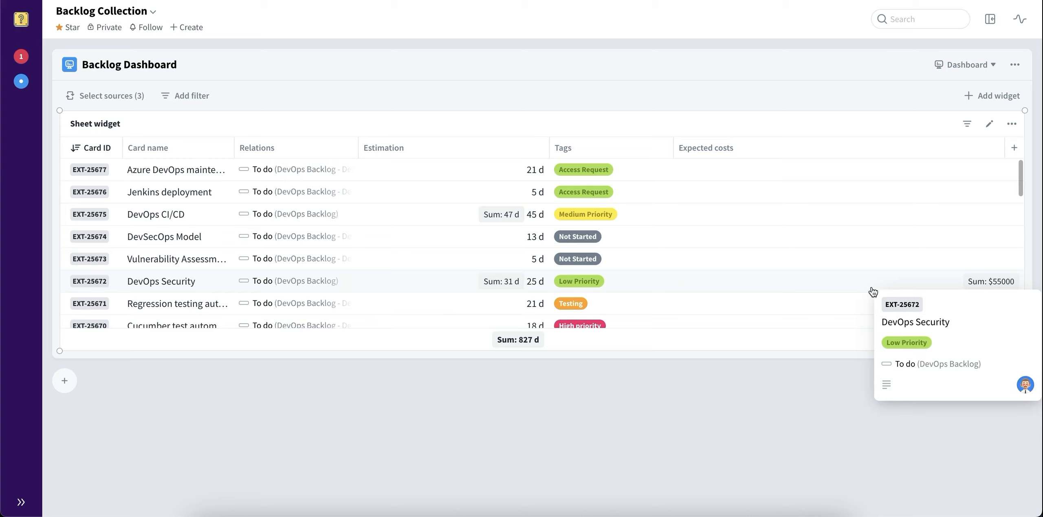
# - Replace the Tags column with the Teams field from the data sources
pyautogui.click(993, 149)
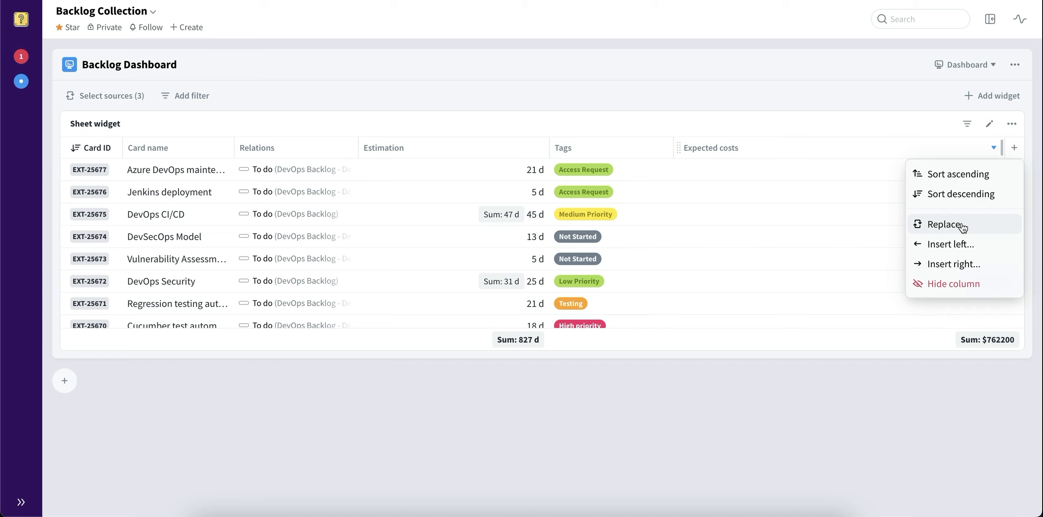
pyautogui.click(666, 156)
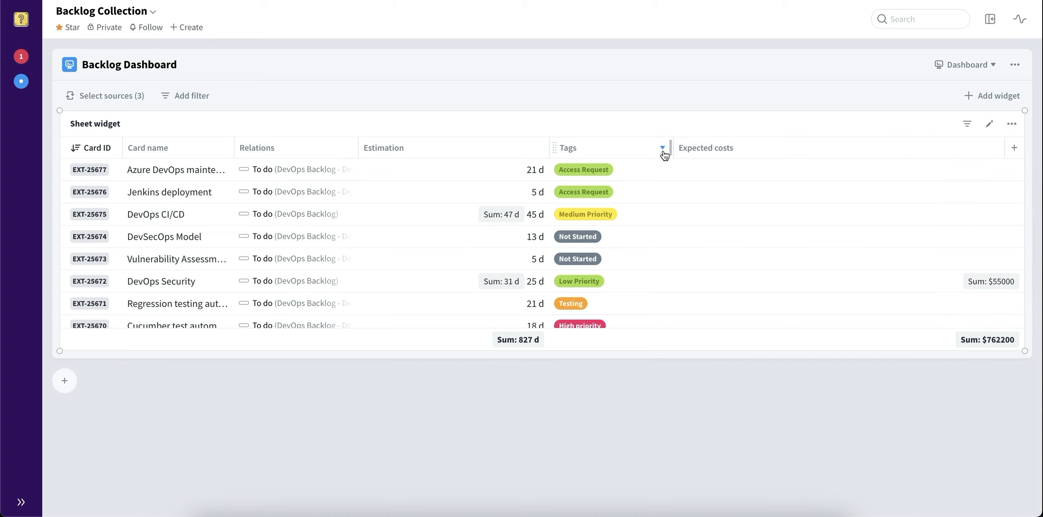
pyautogui.click(663, 150)
pyautogui.click(642, 222)
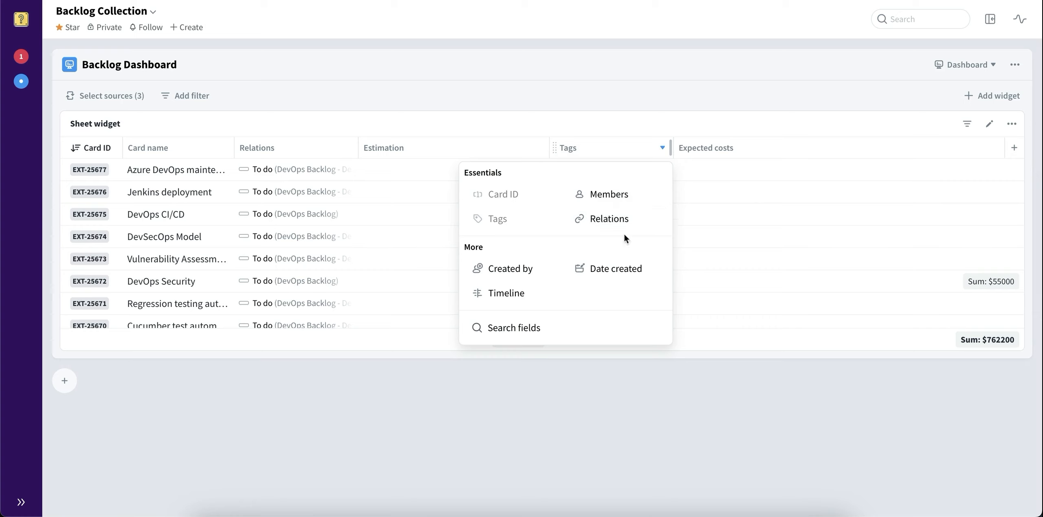
pyautogui.click(532, 327)
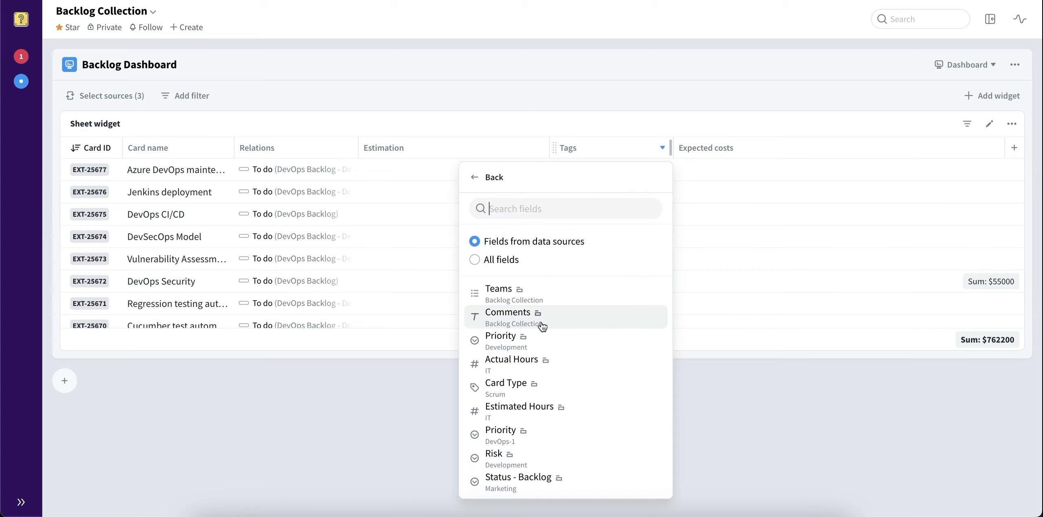
pyautogui.click(583, 298)
# - Sort the widget's cards ascending by Teams and hide the Relations column
pyautogui.click(663, 149)
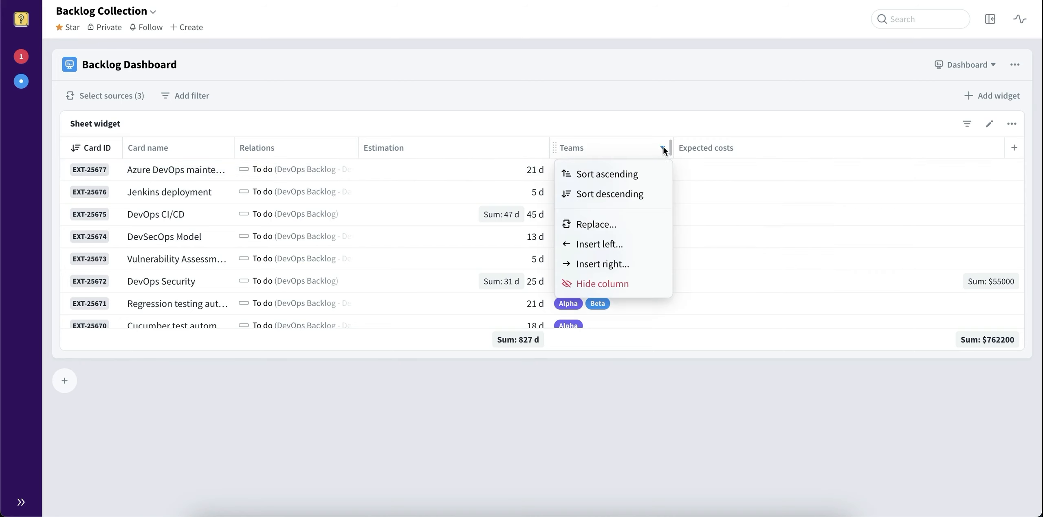
pyautogui.click(648, 168)
pyautogui.moveTo(645, 177)
pyautogui.scroll(-4, 644, 182)
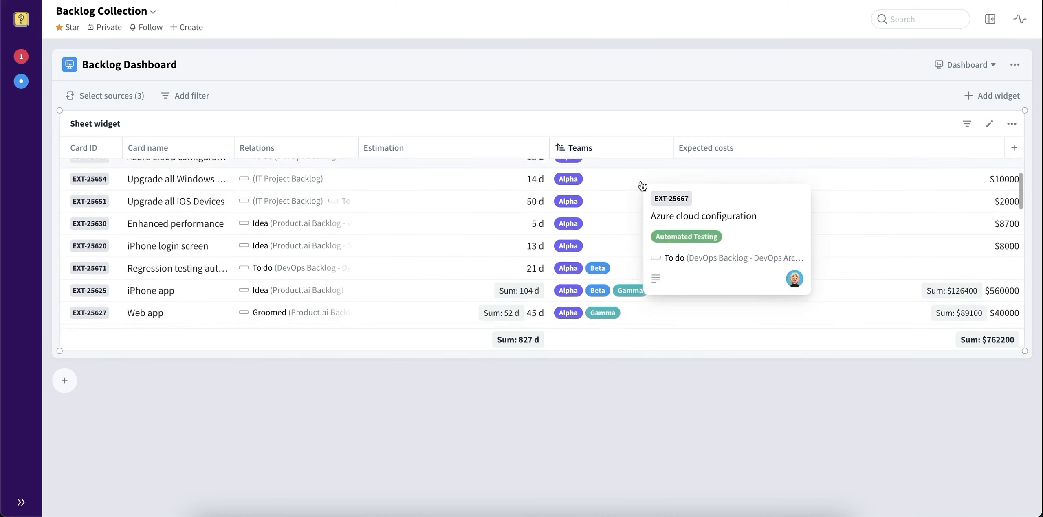
pyautogui.scroll(3, 642, 185)
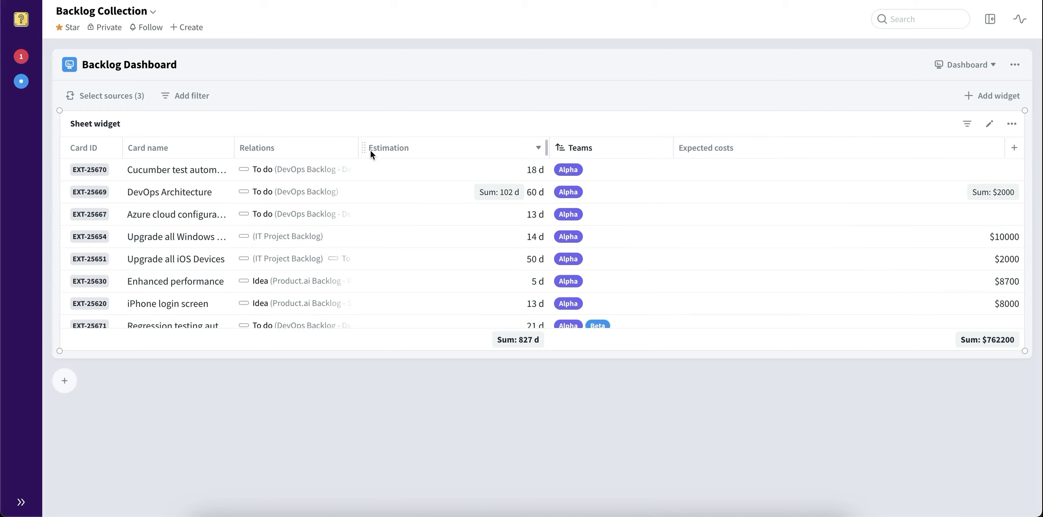
pyautogui.click(348, 148)
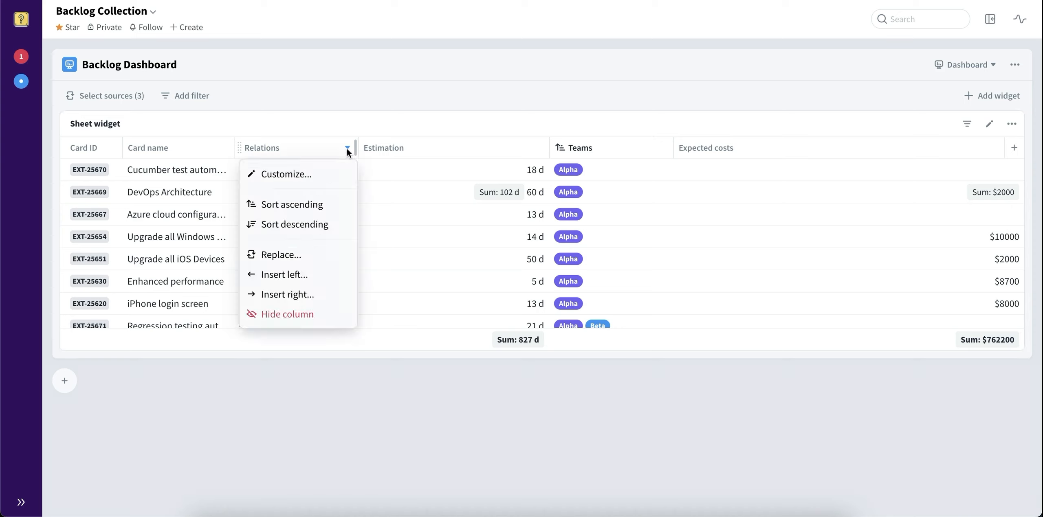
pyautogui.click(326, 317)
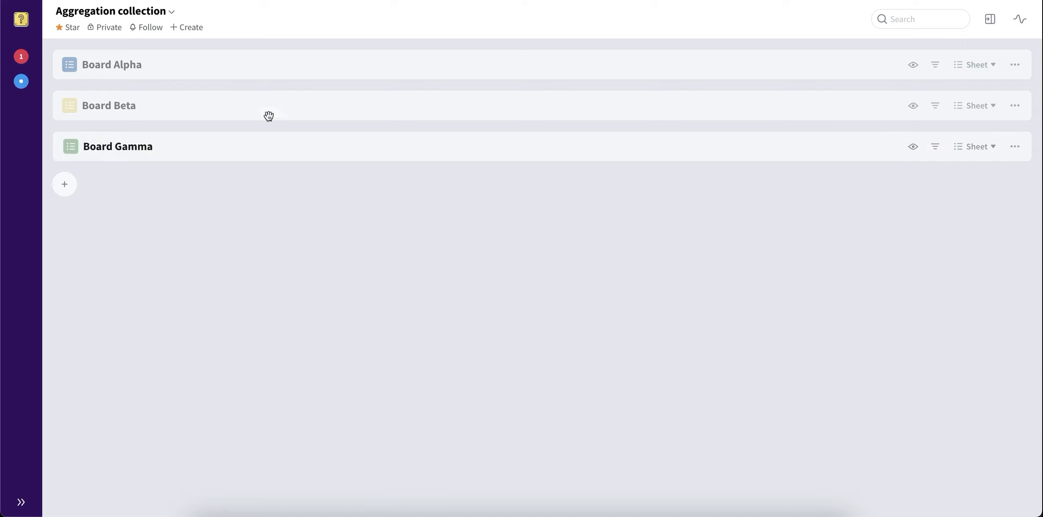
# - Expand Board Alpha, Board Beta and Board Gamma in the Aggregation collection
pyautogui.click(296, 66)
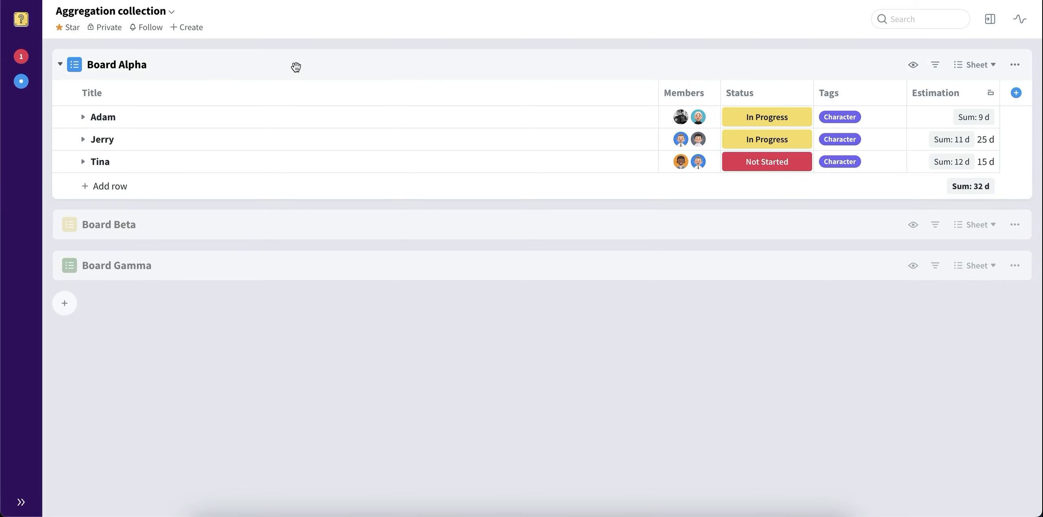
pyautogui.click(256, 224)
pyautogui.click(280, 385)
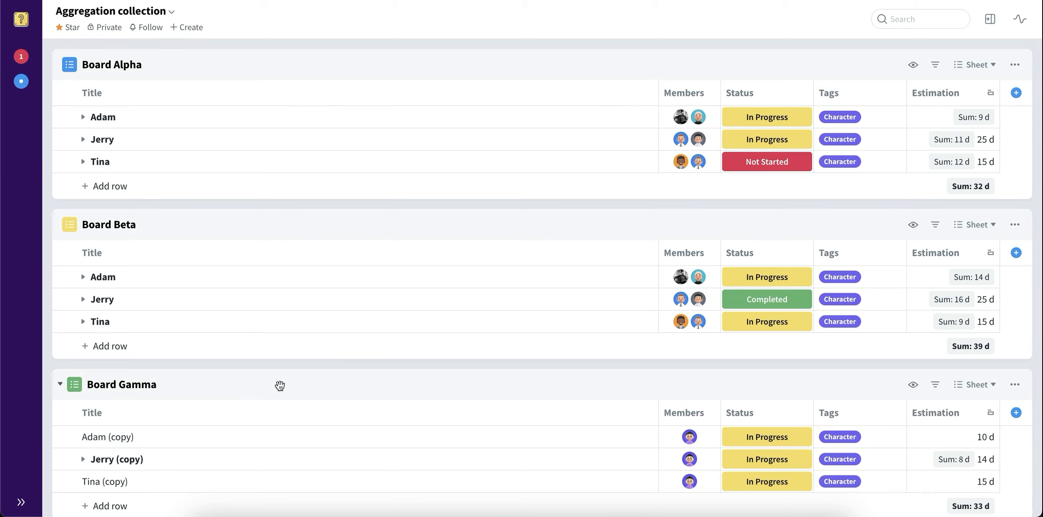
# - Open the first card on Board Alpha to check which boards it is on, and close it
pyautogui.click(105, 117)
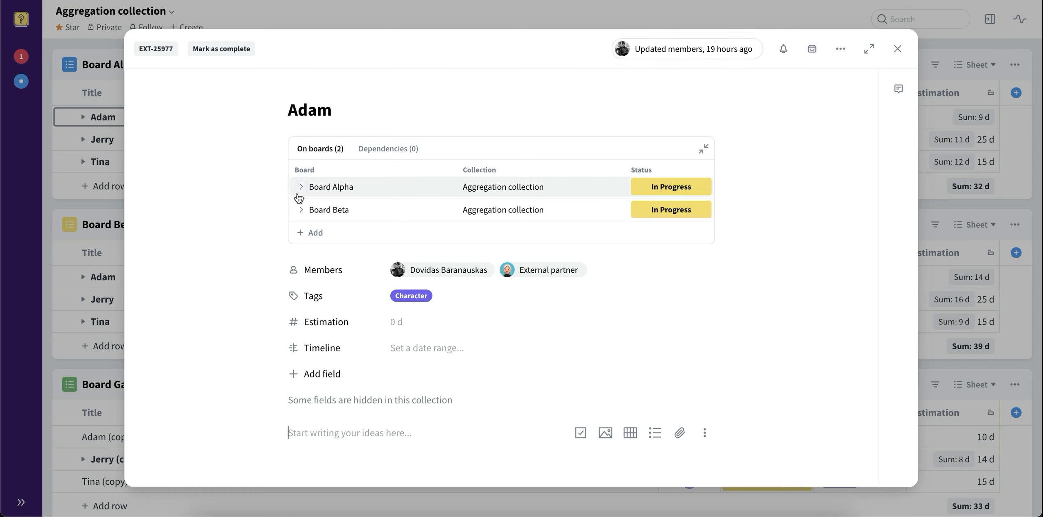
pyautogui.click(102, 169)
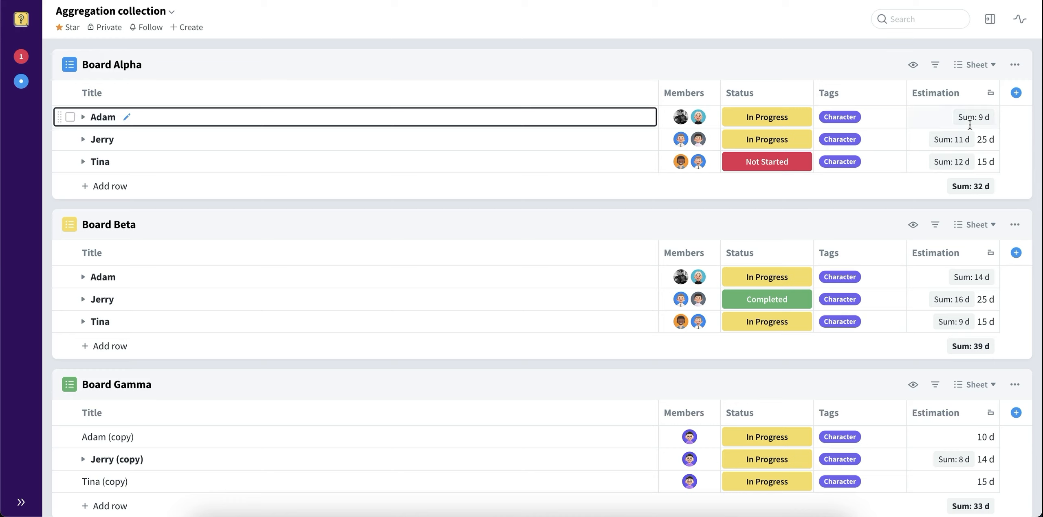
# - Check the first card's estimation sum on Board Alpha and expand its child cards on Board Alpha and Board Beta
pyautogui.moveTo(966, 124)
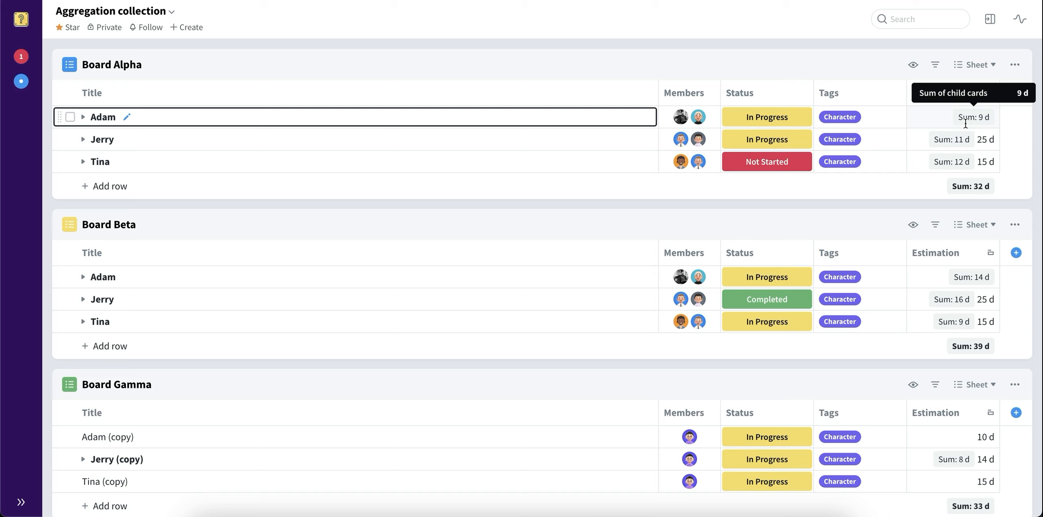
pyautogui.click(83, 118)
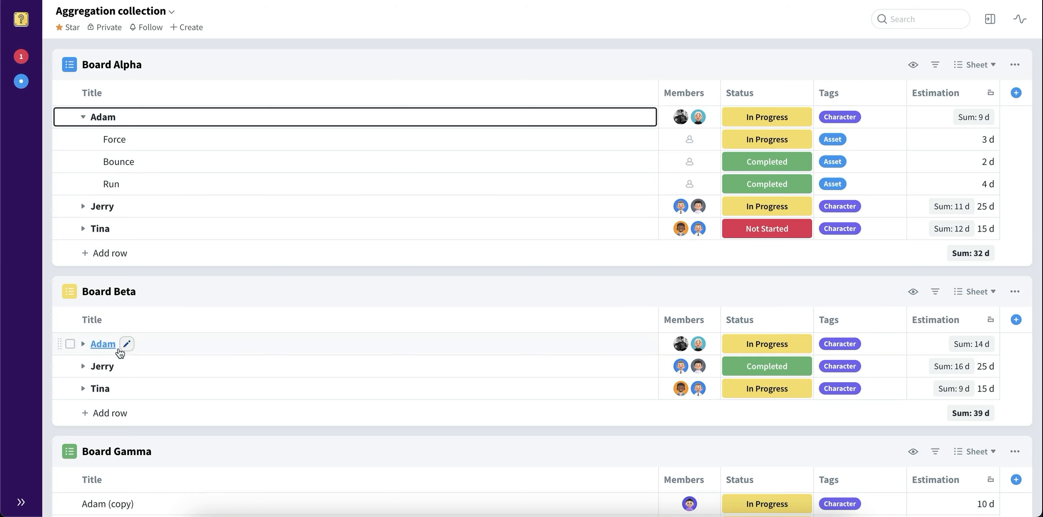
pyautogui.click(84, 344)
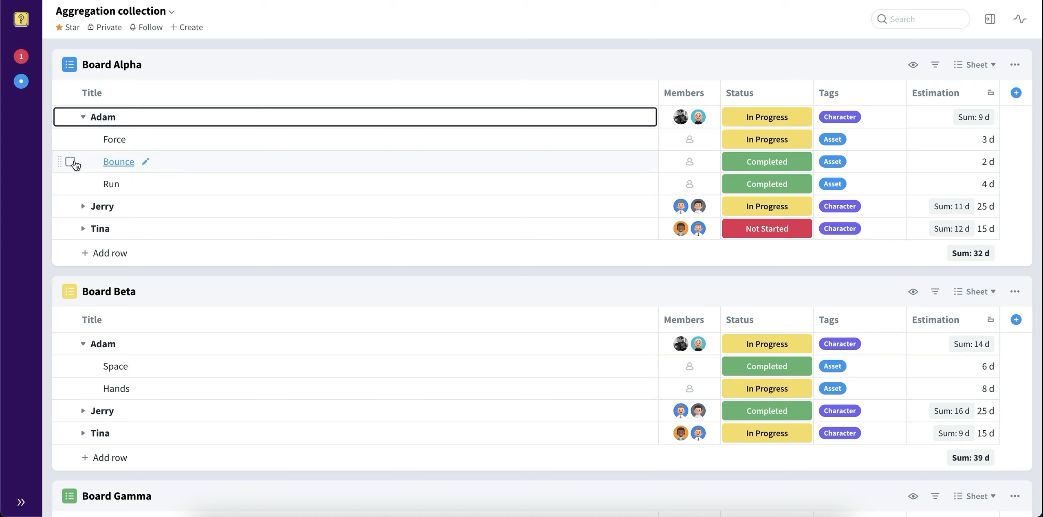
# - Collapse the first card on Board Alpha and Board Beta, and inspect the second card's child cards on both boards before collapsing them
pyautogui.click(84, 117)
pyautogui.click(82, 140)
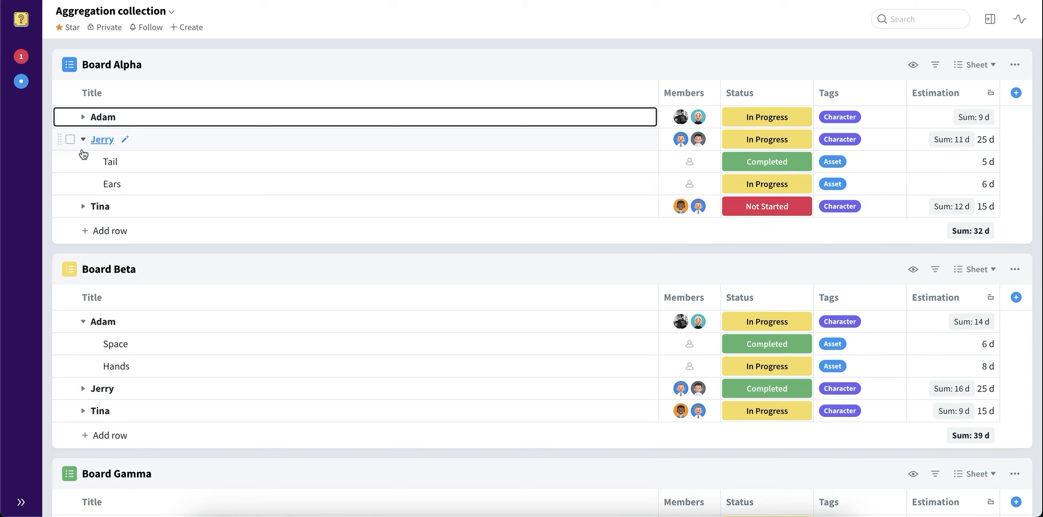
pyautogui.click(82, 323)
pyautogui.click(83, 344)
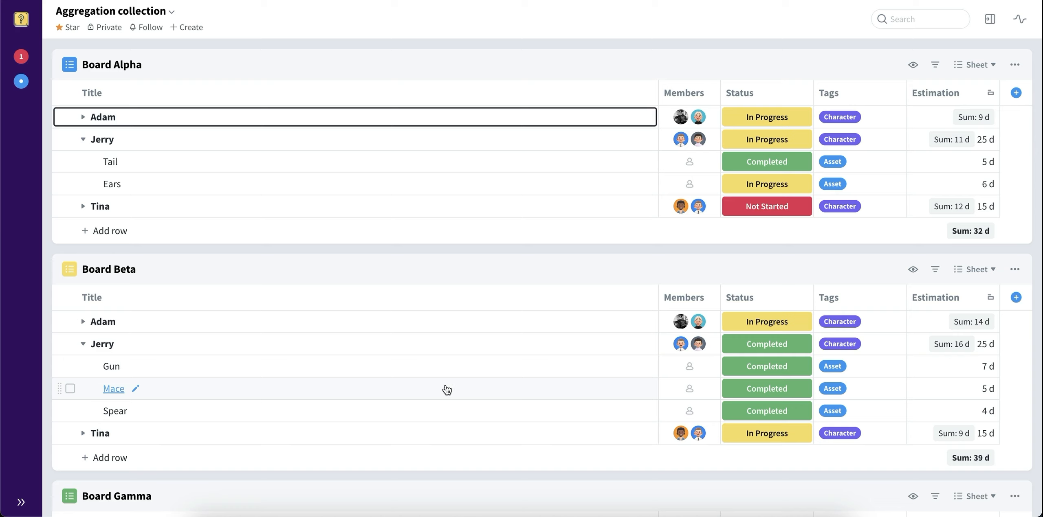
pyautogui.click(82, 345)
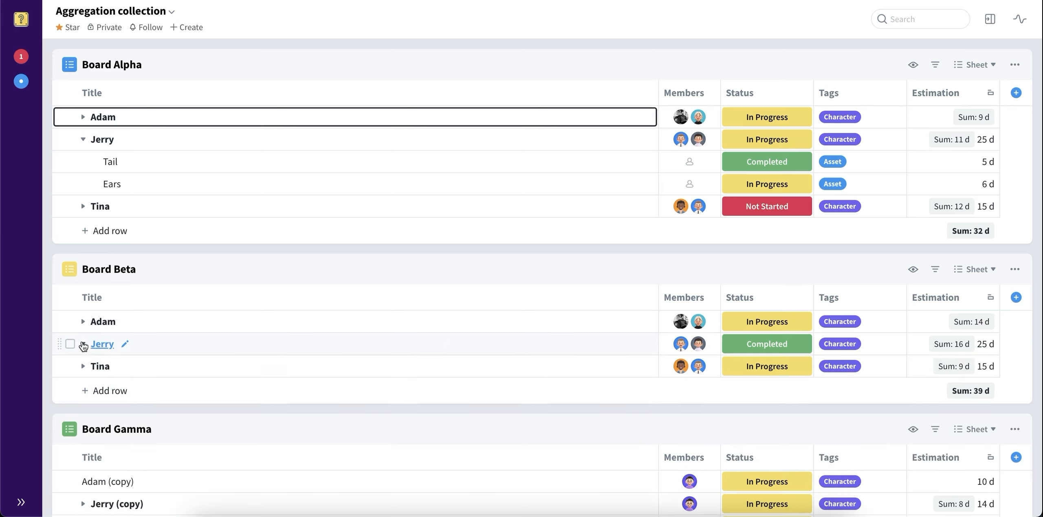
pyautogui.click(83, 139)
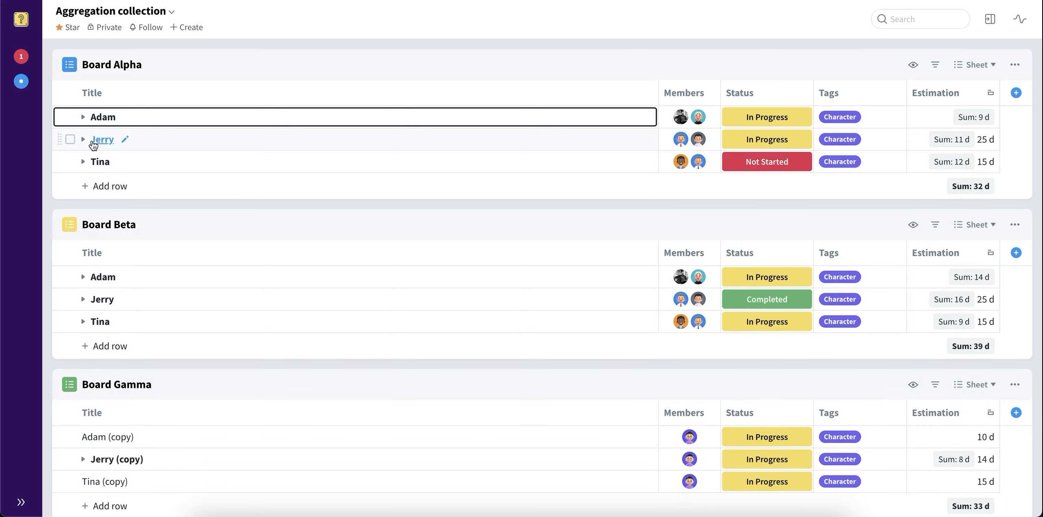
# - Set the estimation of the second card on Board Alpha to 20 days
pyautogui.click(993, 141)
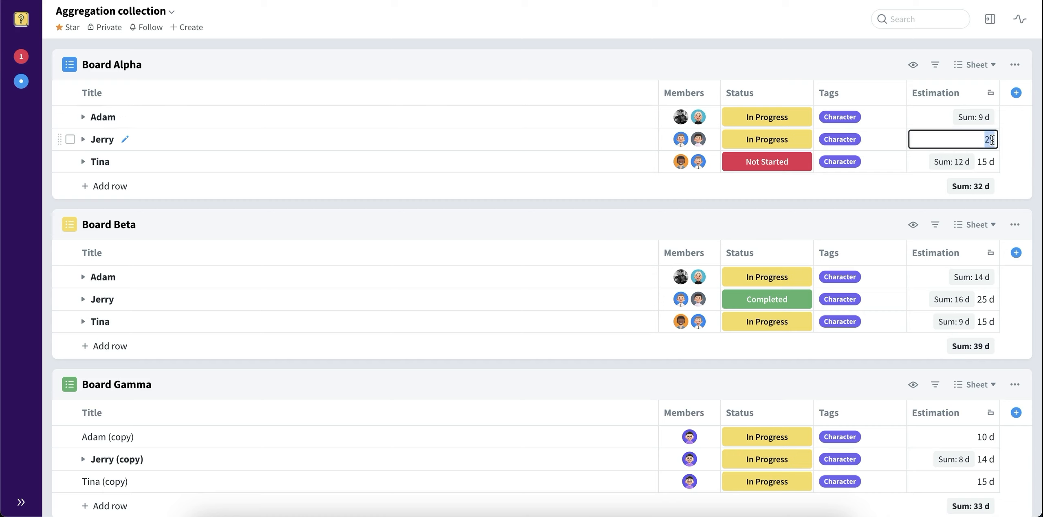
pyautogui.write('20')
pyautogui.press('Return')
pyautogui.click(1013, 146)
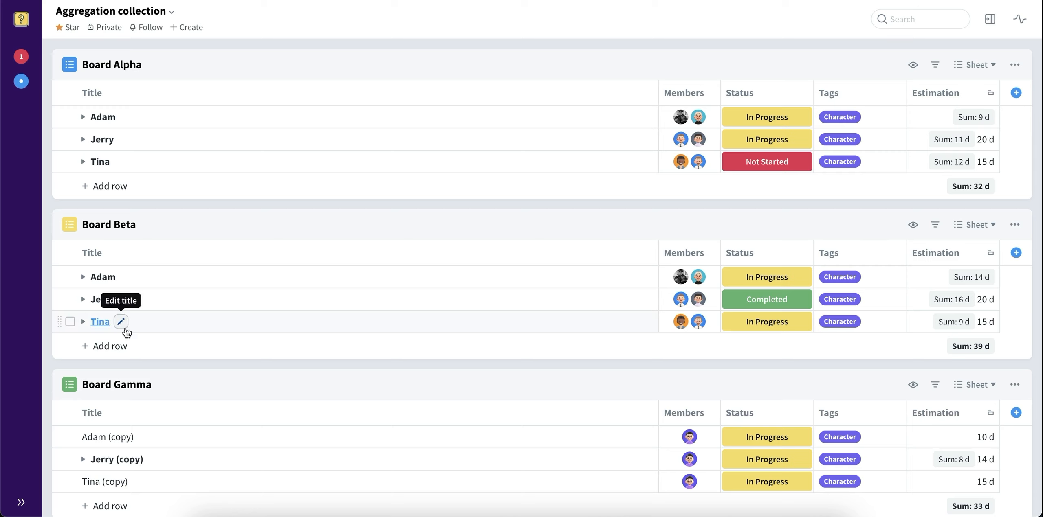
# - Open the third card on Board Beta to check its boards and available card actions, and close it
pyautogui.click(101, 325)
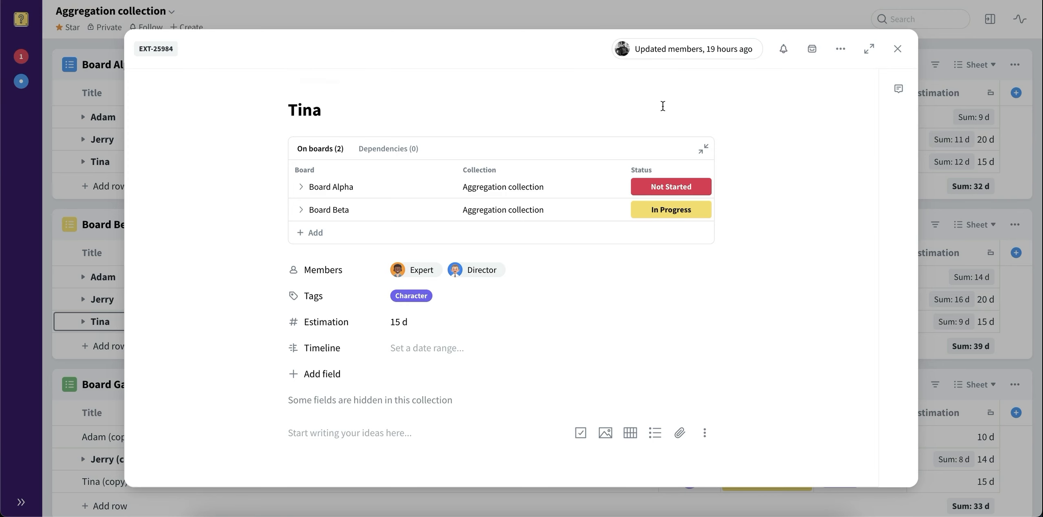
pyautogui.click(838, 52)
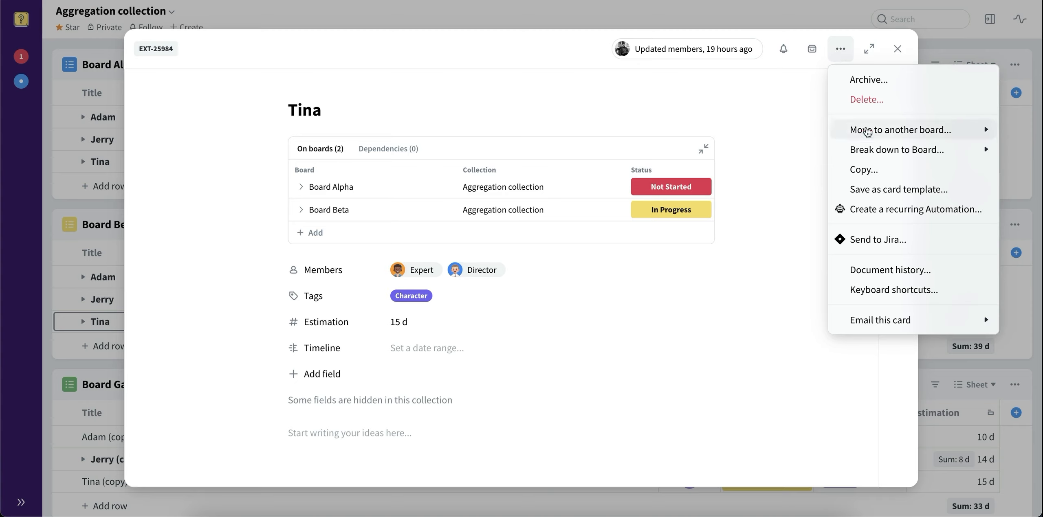
pyautogui.click(1016, 181)
pyautogui.click(1016, 181)
# - Compare the cards' own estimations and the estimation sums across Board Alpha, Board Beta and Board Gamma
pyautogui.scroll(-2, 216, 308)
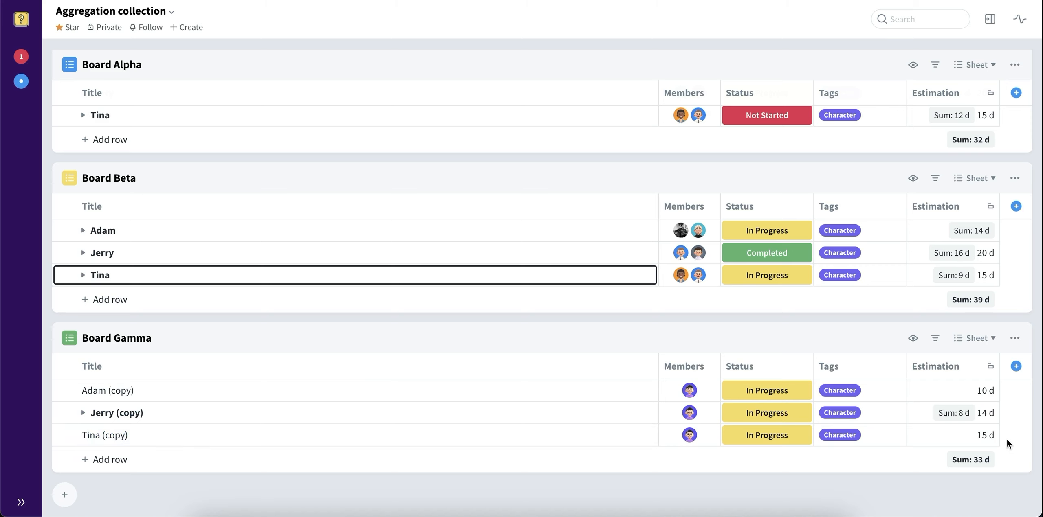
pyautogui.scroll(1, 1007, 439)
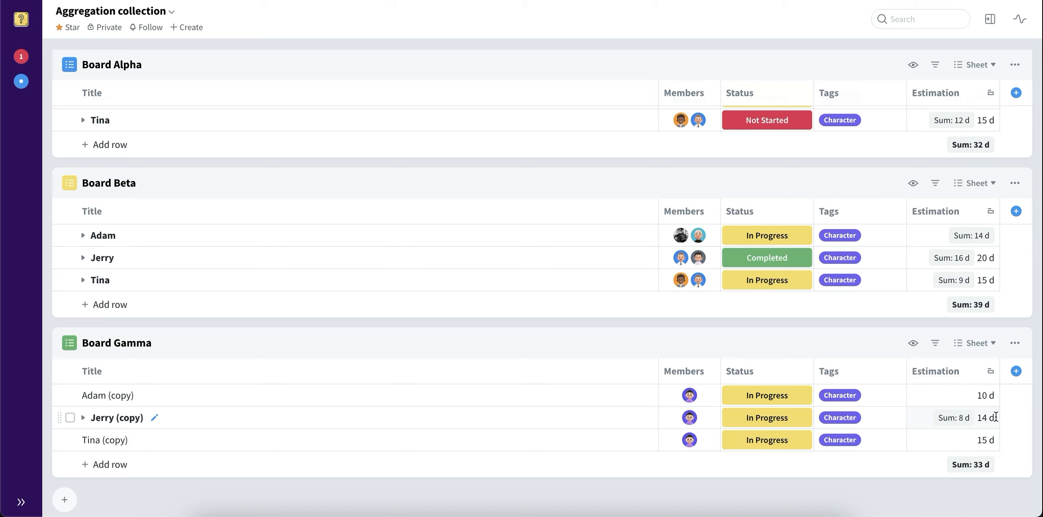
pyautogui.scroll(2, 995, 418)
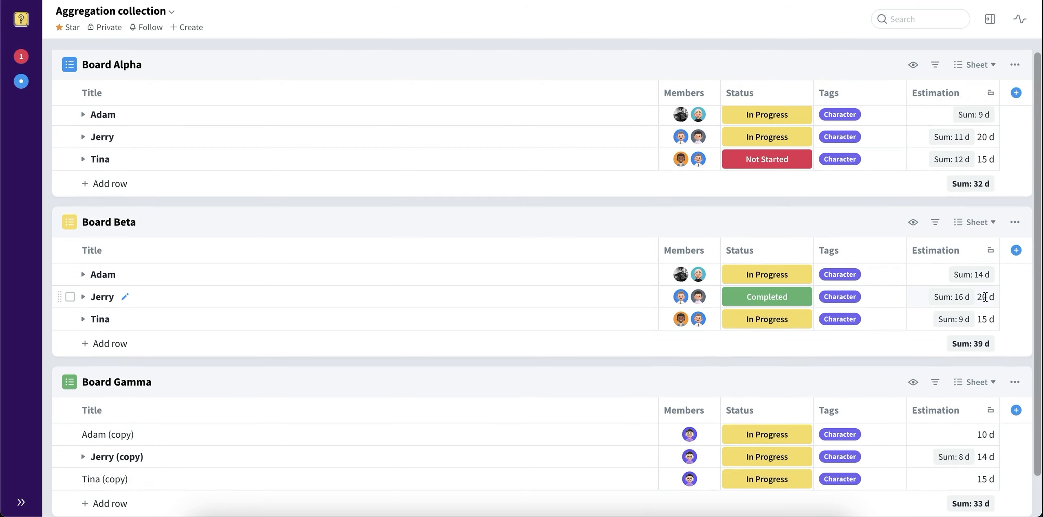
pyautogui.scroll(1, 1002, 284)
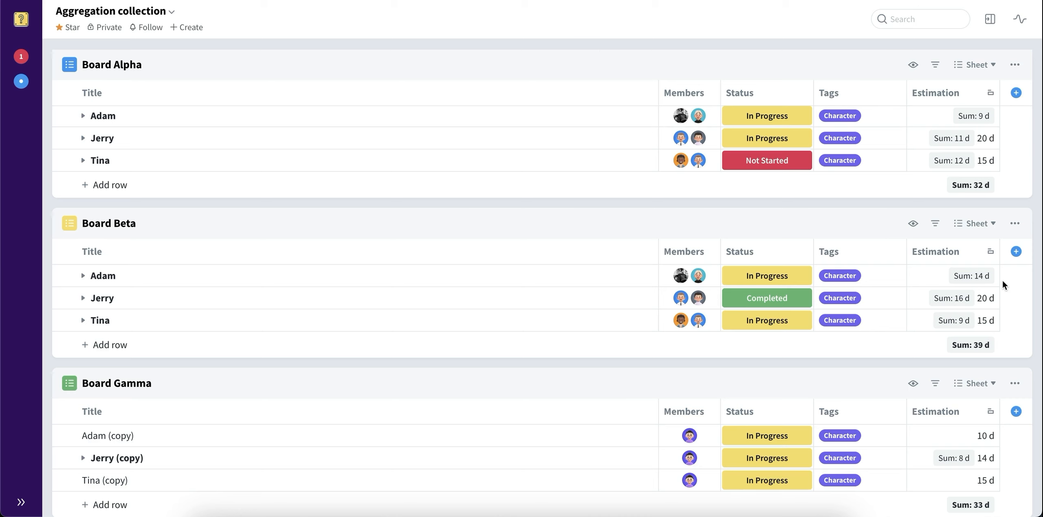
# - Bring up the empty New dashboard, add a Sheet view widget, and widen it to the dashboard's full width
pyautogui.press('Right')
pyautogui.press('Right')
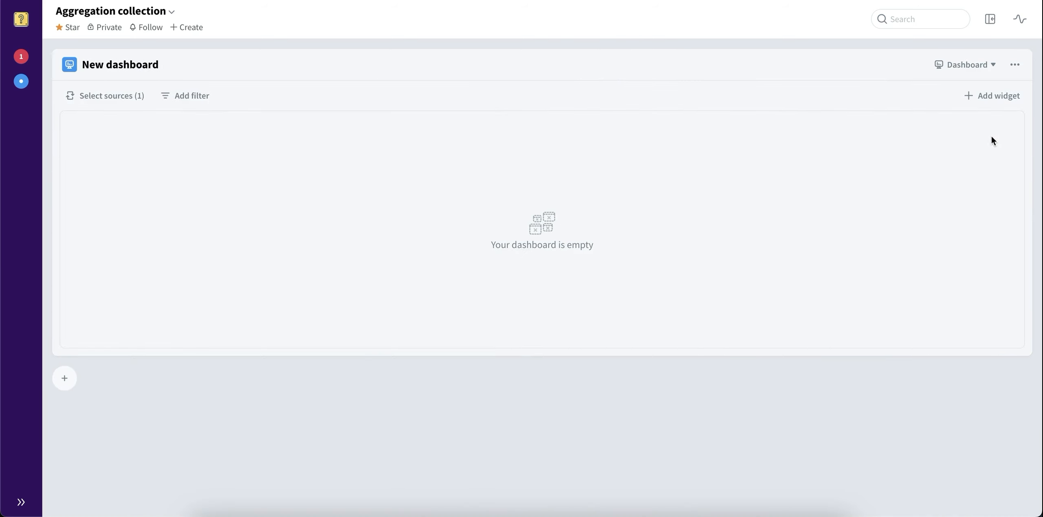
pyautogui.click(991, 97)
pyautogui.click(447, 301)
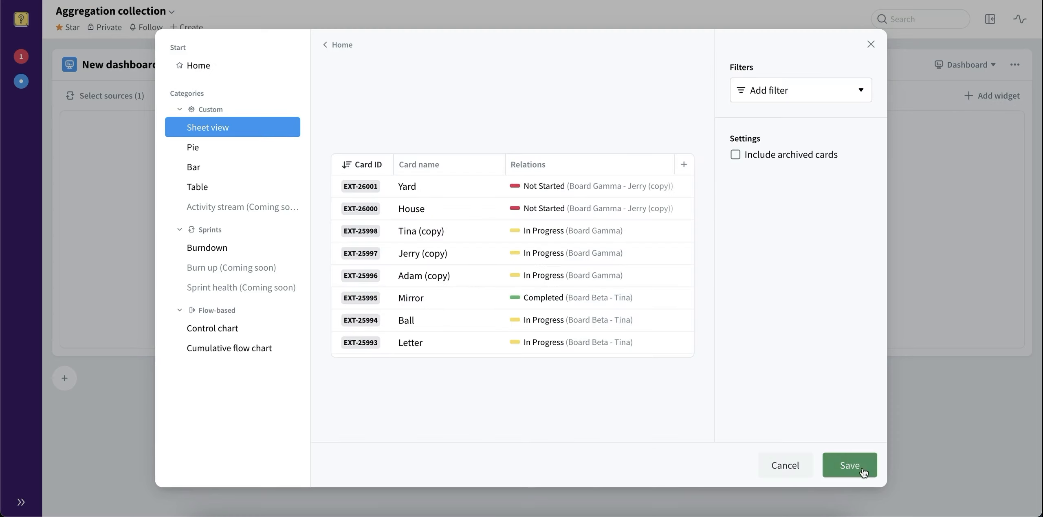
pyautogui.click(857, 465)
pyautogui.moveTo(536, 111); pyautogui.dragTo(1025, 111)
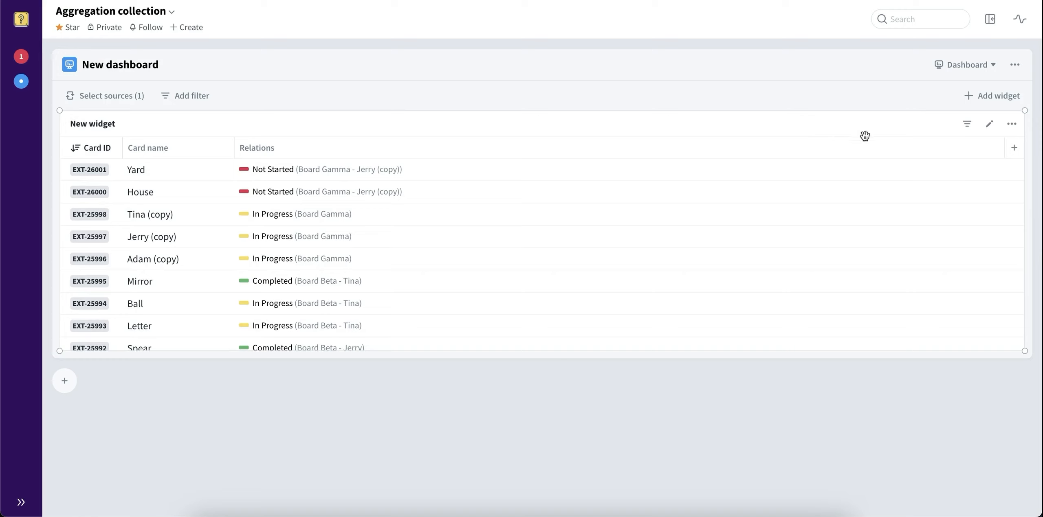
# - Add Estimation and Tags columns to the new sheet widget
pyautogui.click(1014, 148)
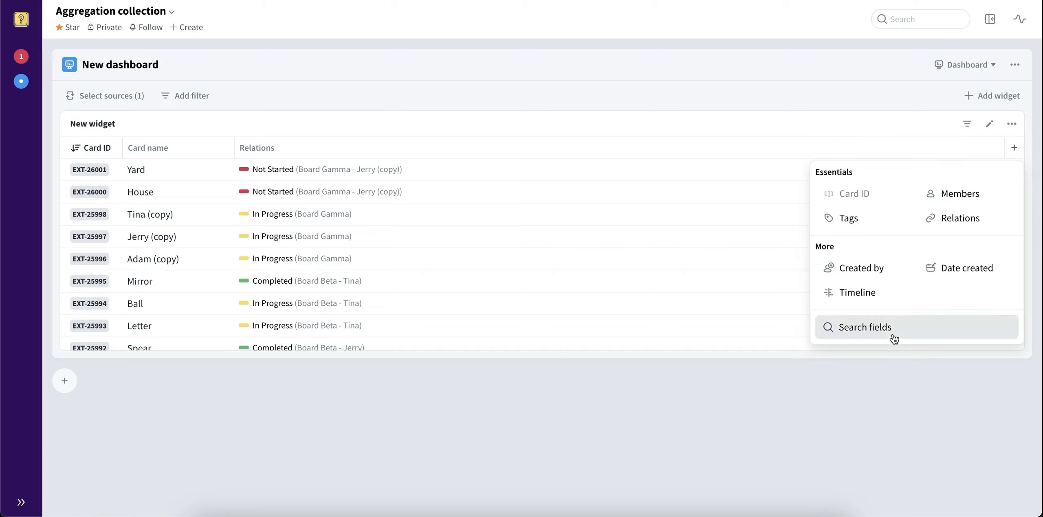
pyautogui.click(828, 339)
pyautogui.click(913, 293)
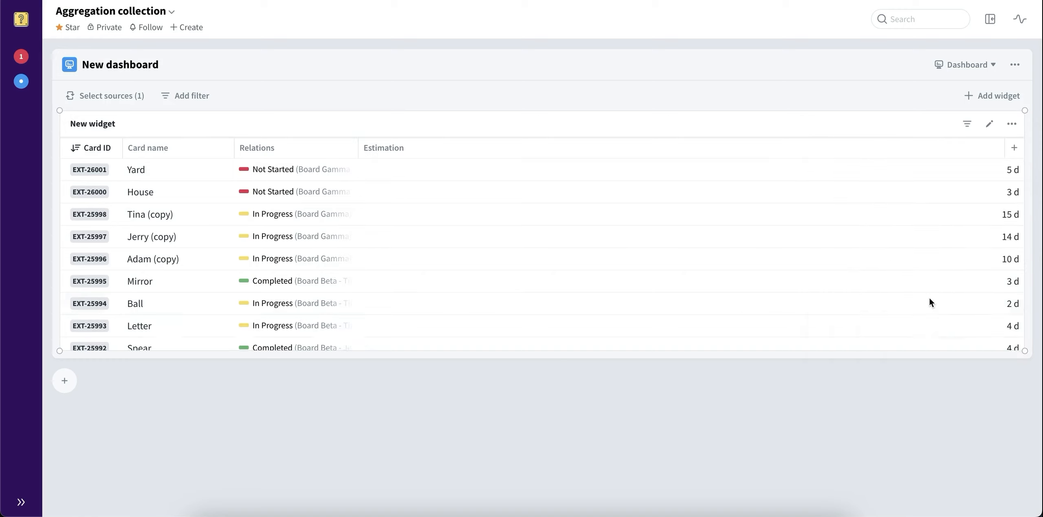
pyautogui.click(1014, 149)
pyautogui.click(879, 222)
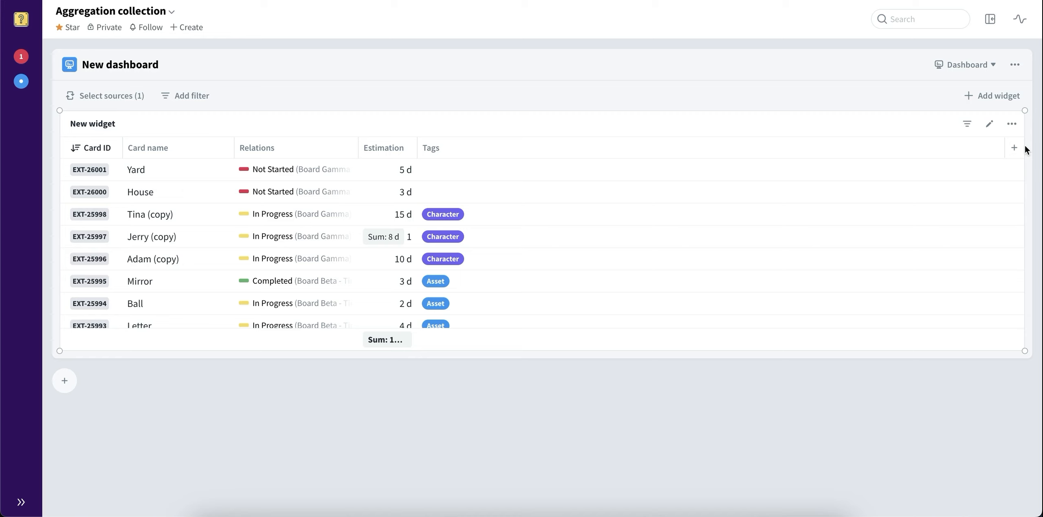
# - Filter the widget to cards whose Tags contain any Character, and move the Estimation column after Tags
pyautogui.moveTo(908, 212)
pyautogui.click(971, 131)
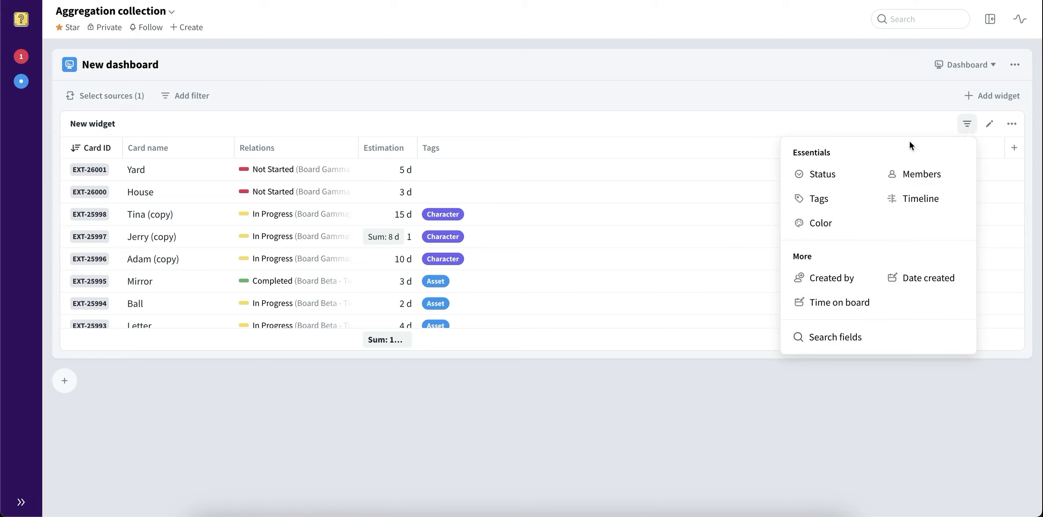
pyautogui.click(853, 201)
pyautogui.click(869, 221)
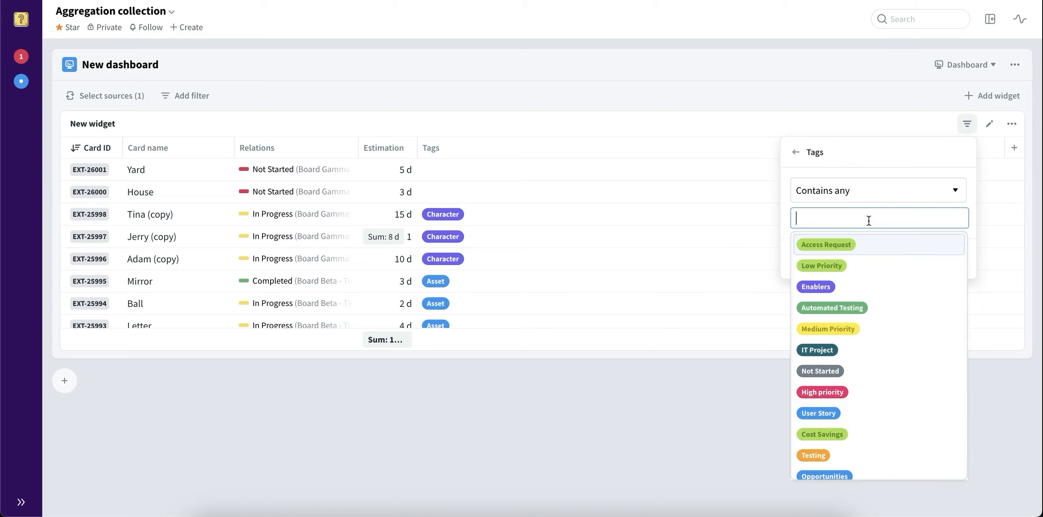
pyautogui.write('Charac')
pyautogui.click(861, 242)
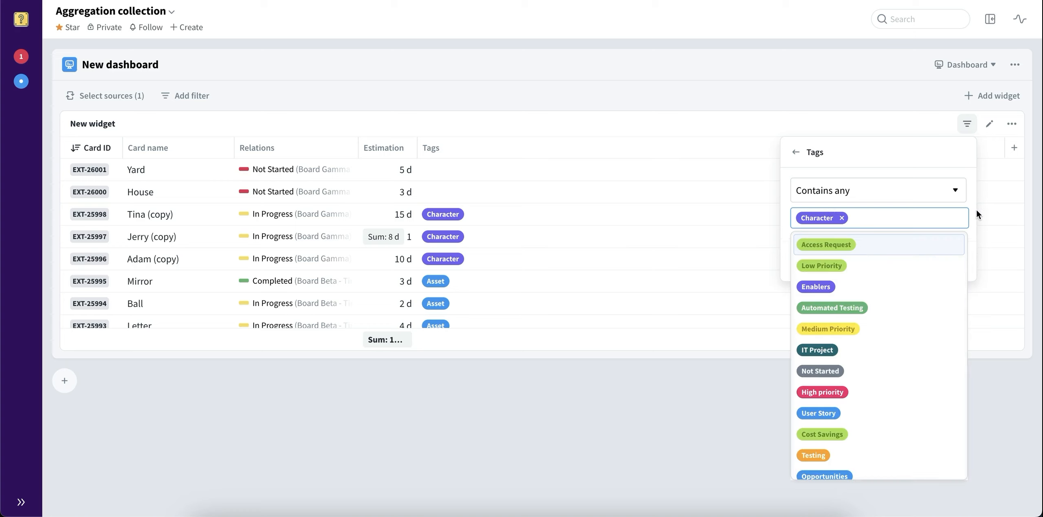
pyautogui.click(973, 220)
pyautogui.click(948, 259)
pyautogui.moveTo(365, 148); pyautogui.dragTo(1001, 148)
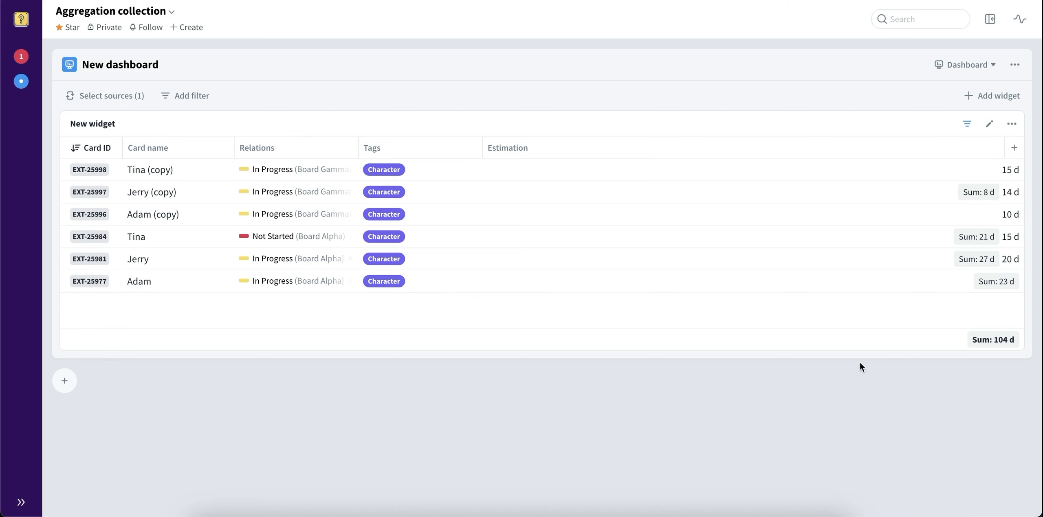
# - Show the boards beside the dashboard to compare their estimations with the widget's, and return to the dashboard alone
pyautogui.press('s')
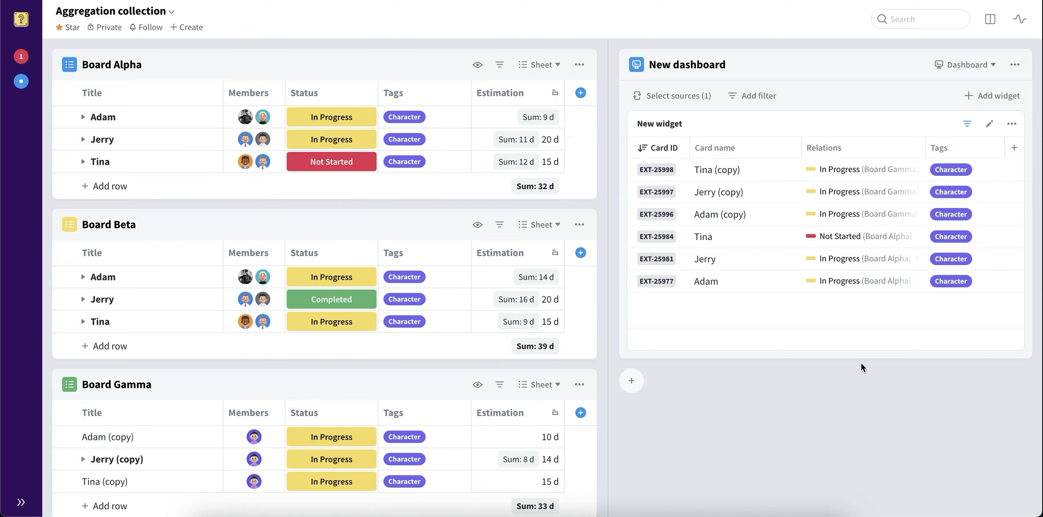
pyautogui.moveTo(779, 259)
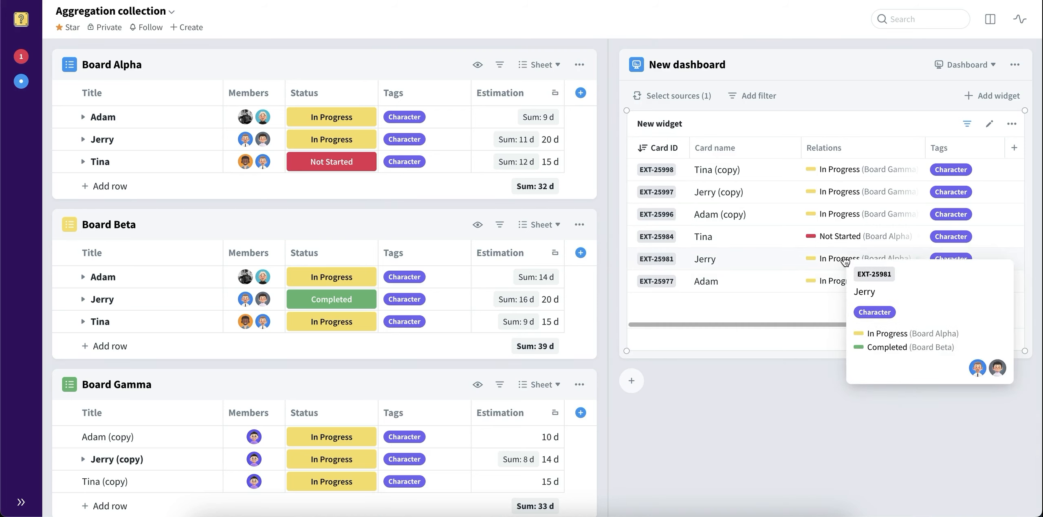
pyautogui.hscroll(4, 779, 260)
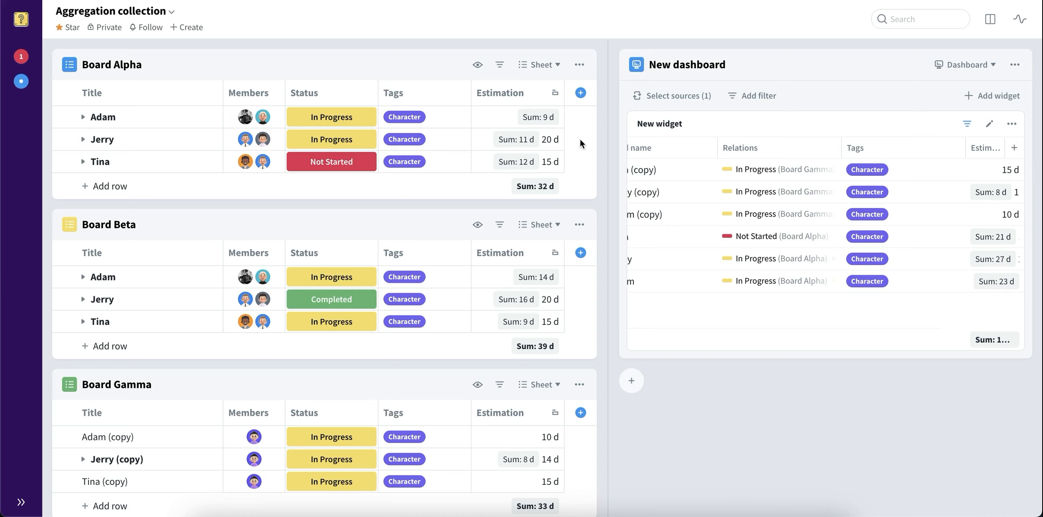
pyautogui.press('Left')
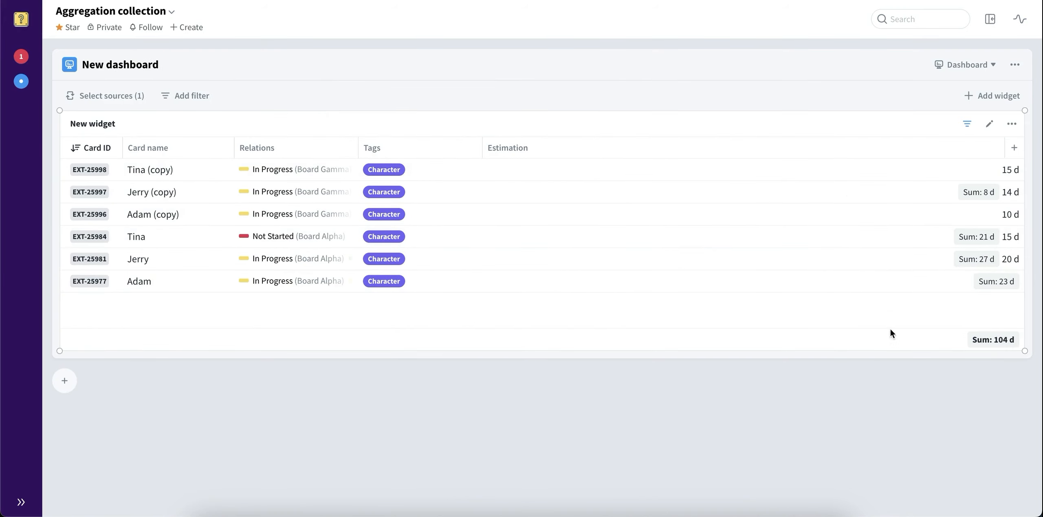
# - Examine the widget's total and the individual cards' child sums and own estimations, previewing which boards the cards are on
pyautogui.moveTo(974, 265)
pyautogui.moveTo(993, 240)
pyautogui.moveTo(998, 343)
pyautogui.moveTo(949, 265)
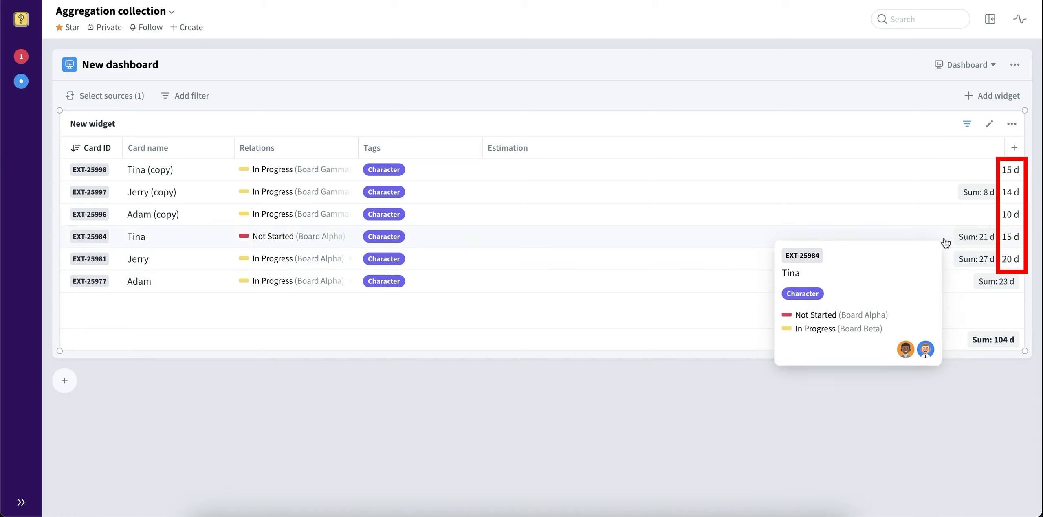
pyautogui.moveTo(943, 222)
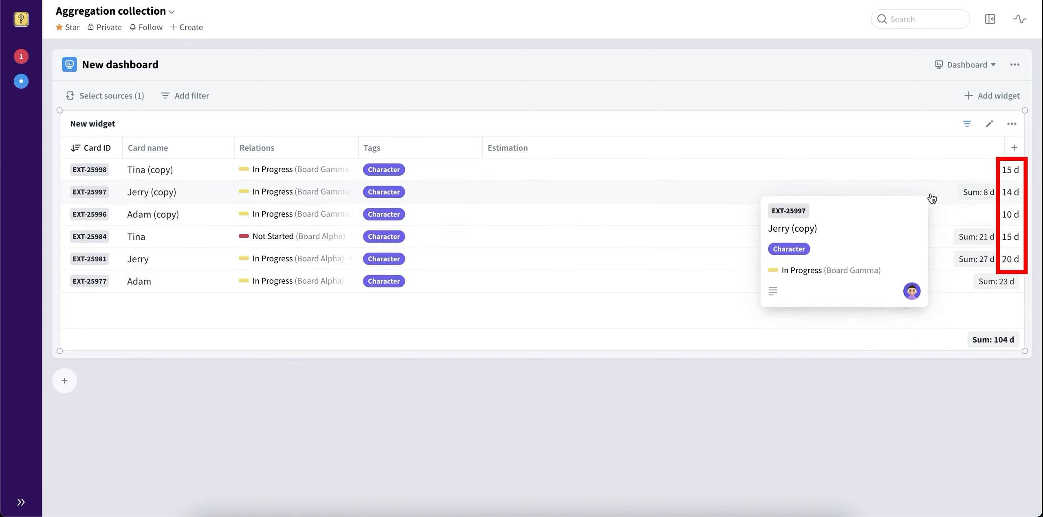
pyautogui.moveTo(938, 178)
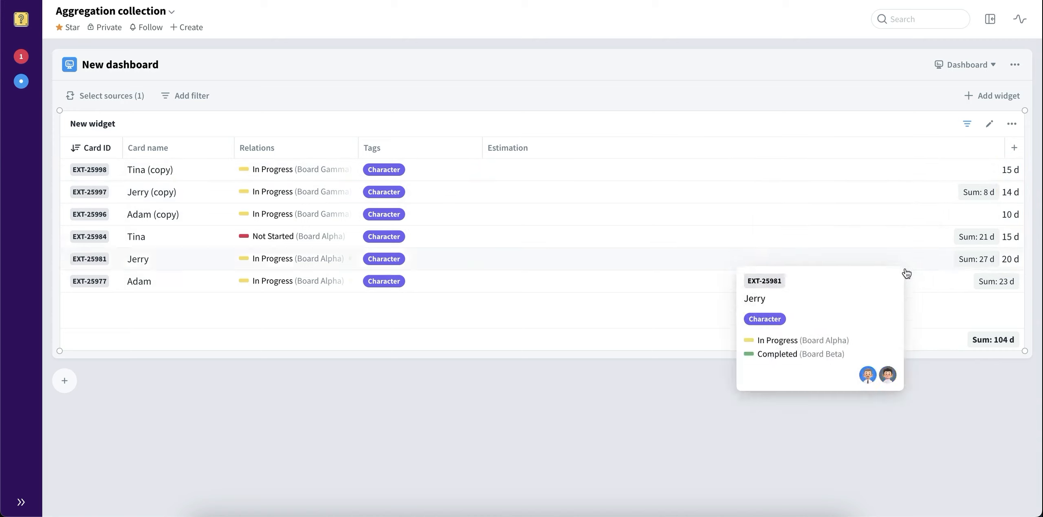